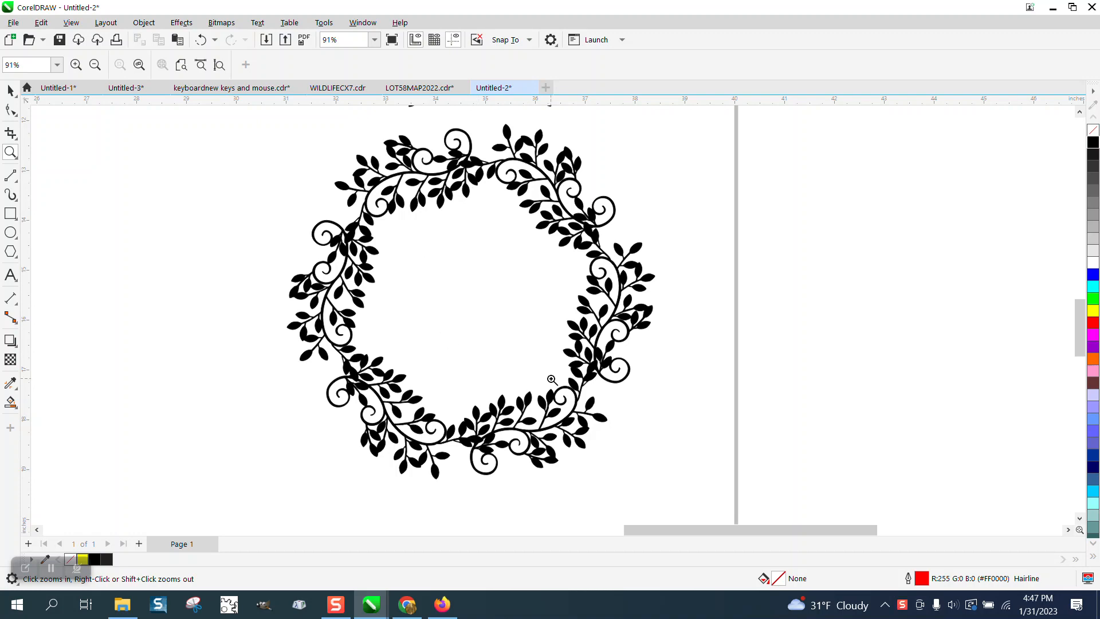
Draw a vertical 2-point line about 2.9 inches long just left of the outlined vine ornament.
{"action": "scroll", "coordinate": [596, 342], "scroll_direction": "down", "scroll_amount": 2}
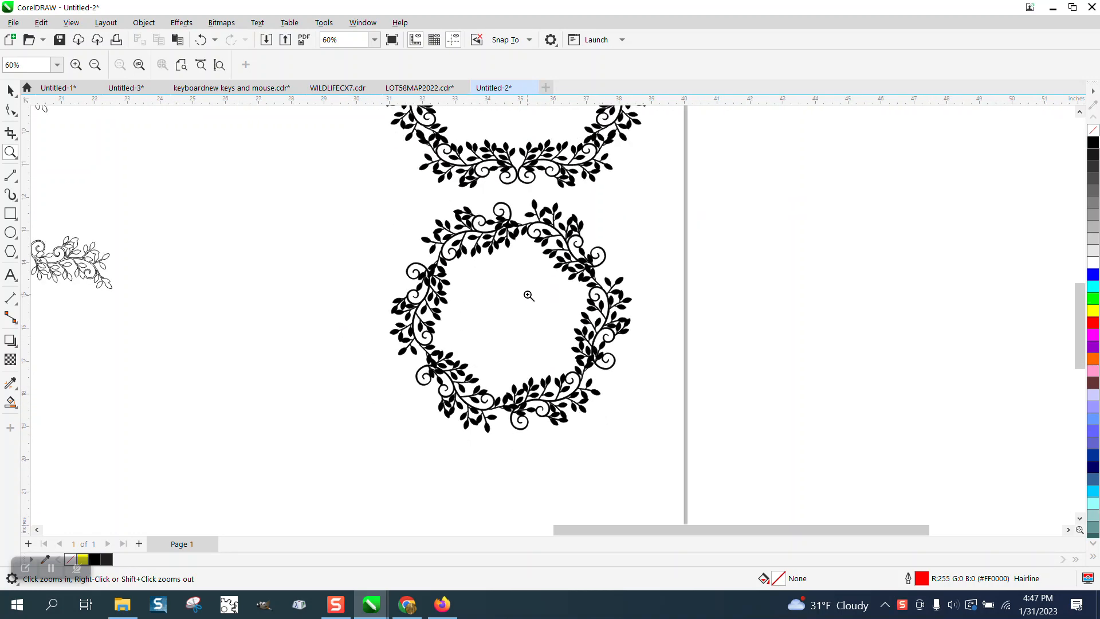
{"action": "scroll", "coordinate": [527, 294], "scroll_direction": "down", "scroll_amount": 1}
{"action": "left_click_drag", "start_coordinate": [67, 236], "coordinate": [306, 312]}
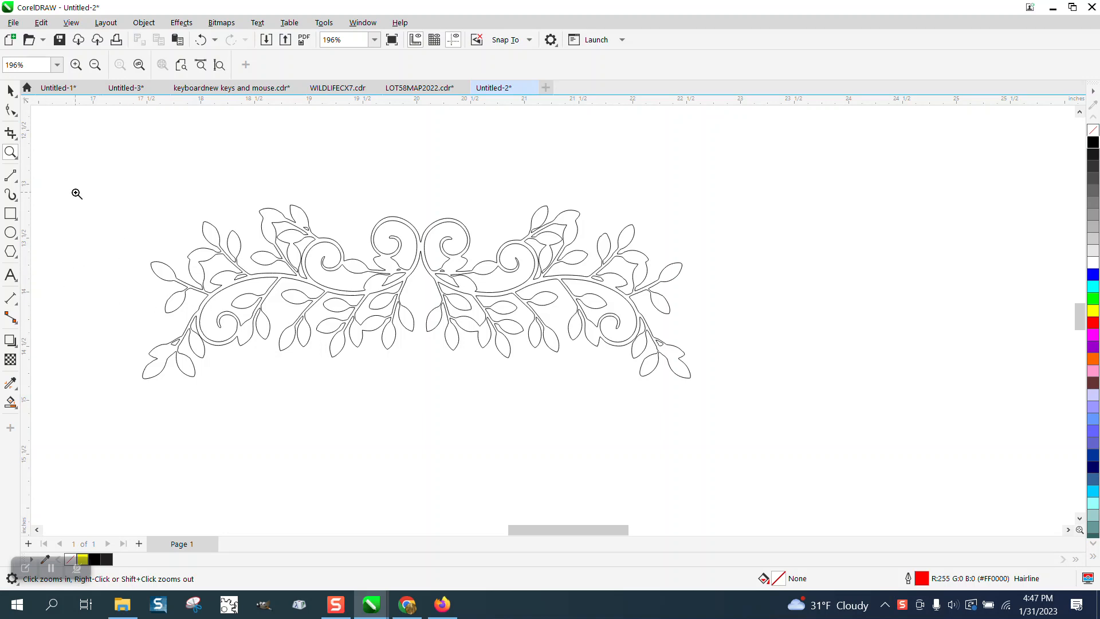
{"action": "left_click", "coordinate": [10, 89]}
{"action": "left_click", "coordinate": [416, 240]}
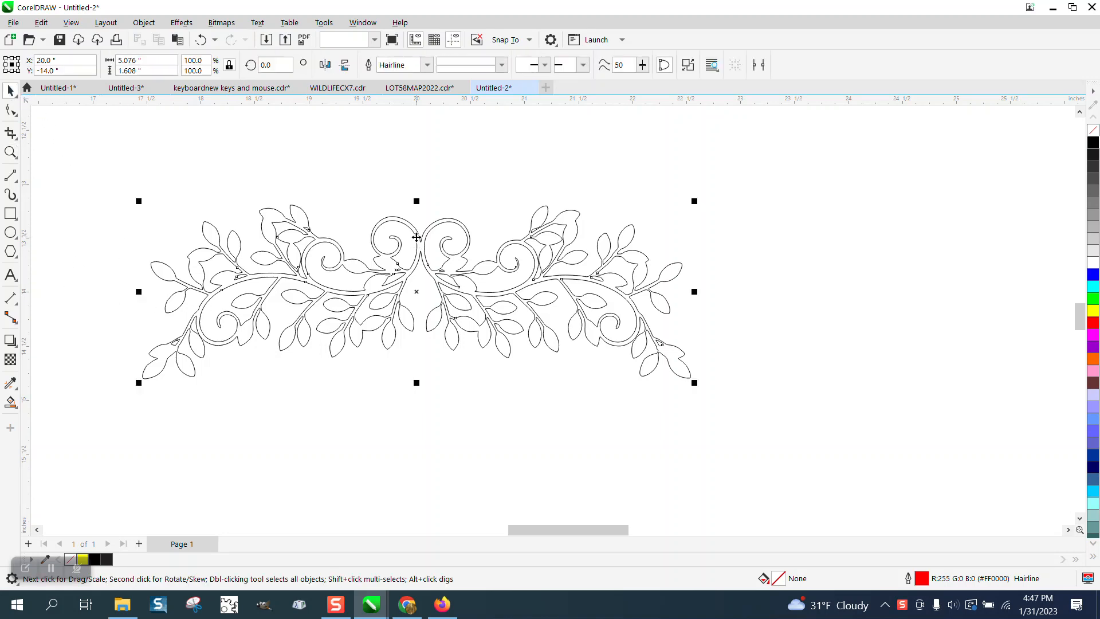
{"action": "left_click", "coordinate": [11, 175]}
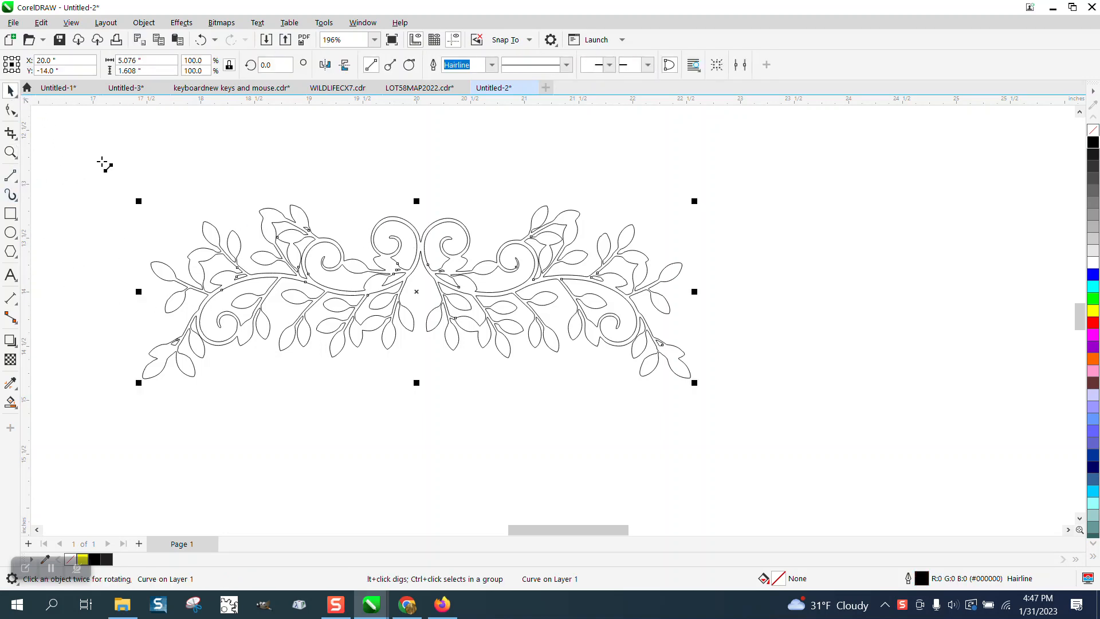
{"action": "left_click_drag", "start_coordinate": [117, 152], "coordinate": [118, 465]}
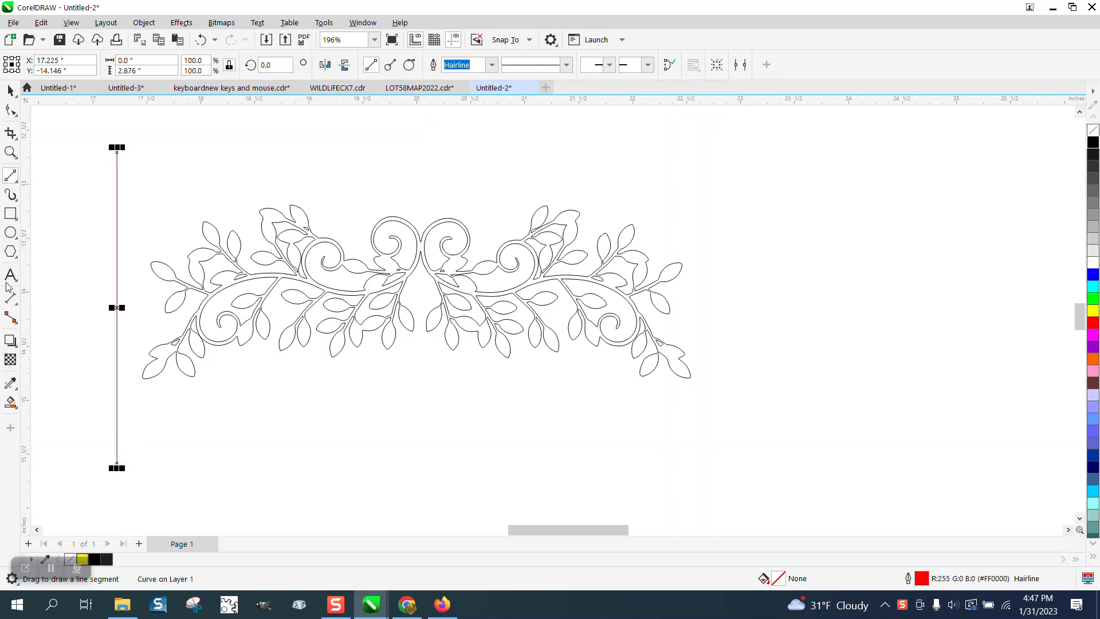
Align the vertical line with the outlined vine ornament so their centres match horizontally and vertically.
{"action": "left_click", "coordinate": [10, 90]}
{"action": "left_click_drag", "start_coordinate": [60, 118], "coordinate": [751, 482]}
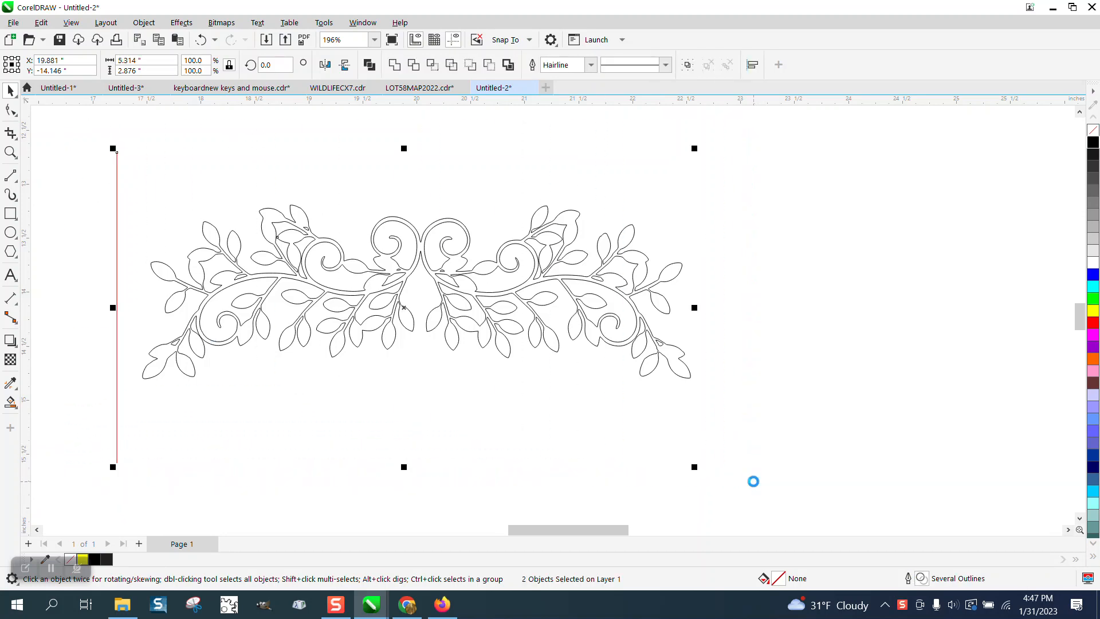
{"action": "key", "text": "e"}
{"action": "key", "text": "c"}
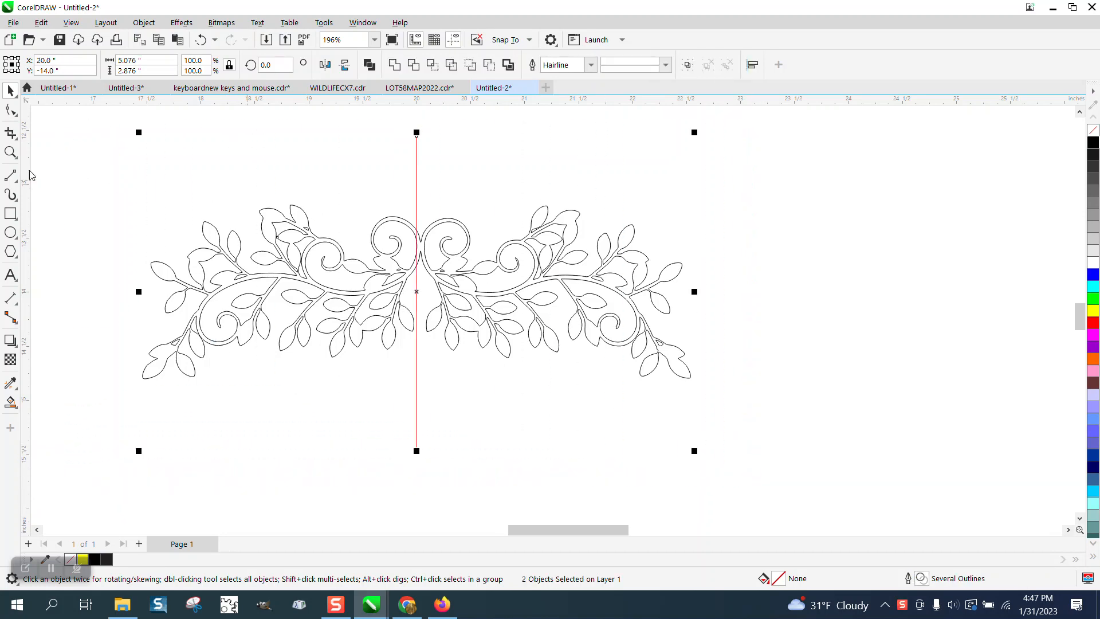
Move the vertical line onto the junction between the ornament's two middle scrolls.
{"action": "left_click", "coordinate": [10, 152]}
{"action": "left_click_drag", "start_coordinate": [388, 213], "coordinate": [544, 321]}
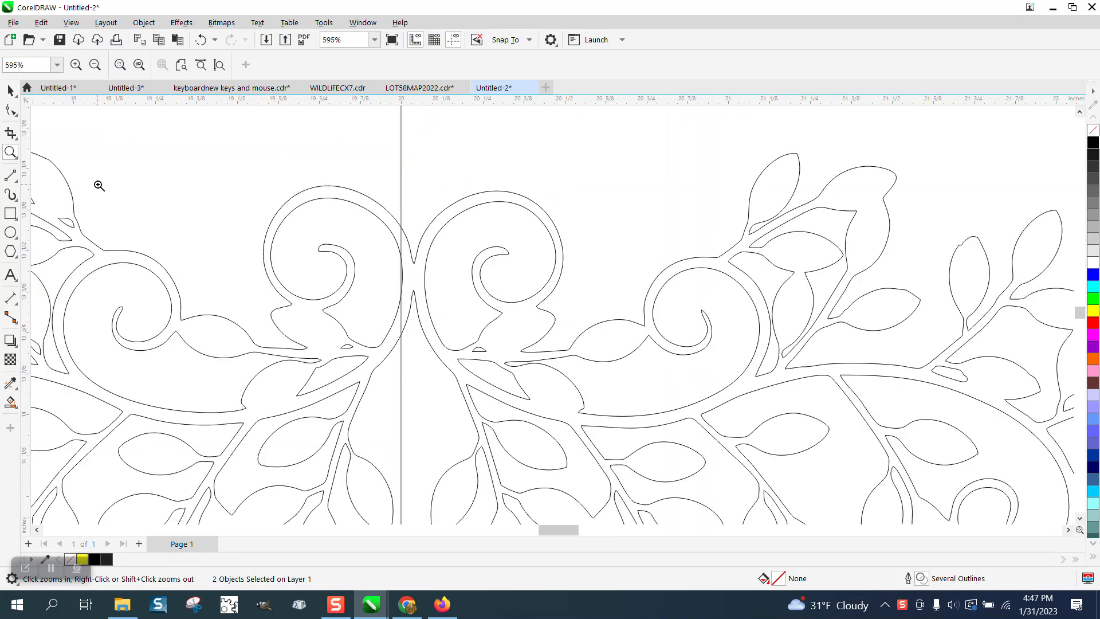
{"action": "left_click", "coordinate": [9, 91]}
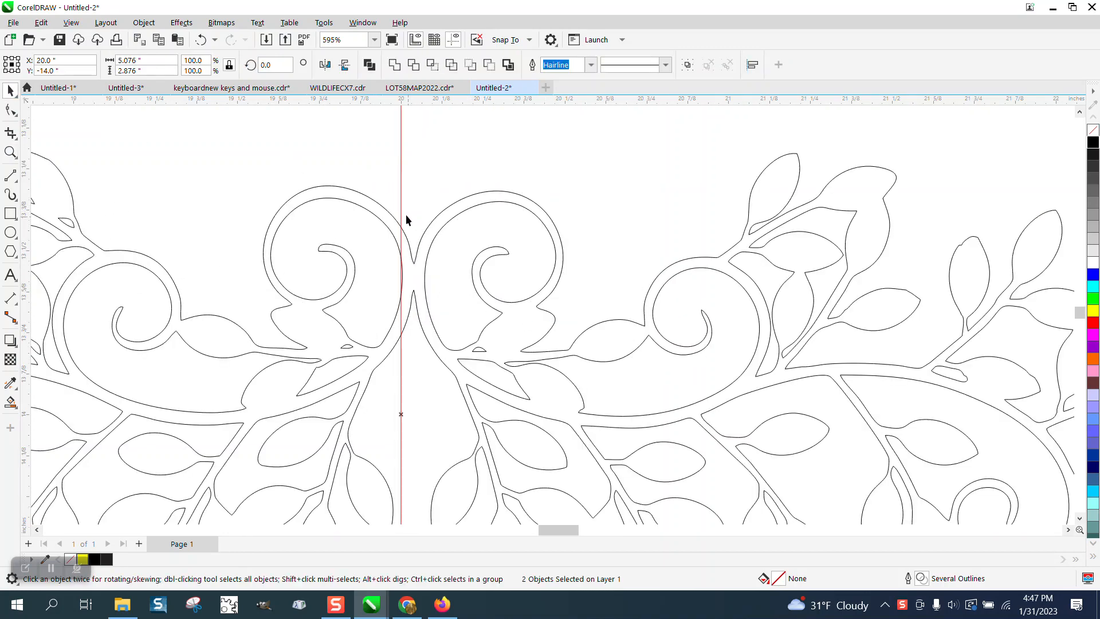
{"action": "left_click_drag", "start_coordinate": [401, 213], "coordinate": [409, 235]}
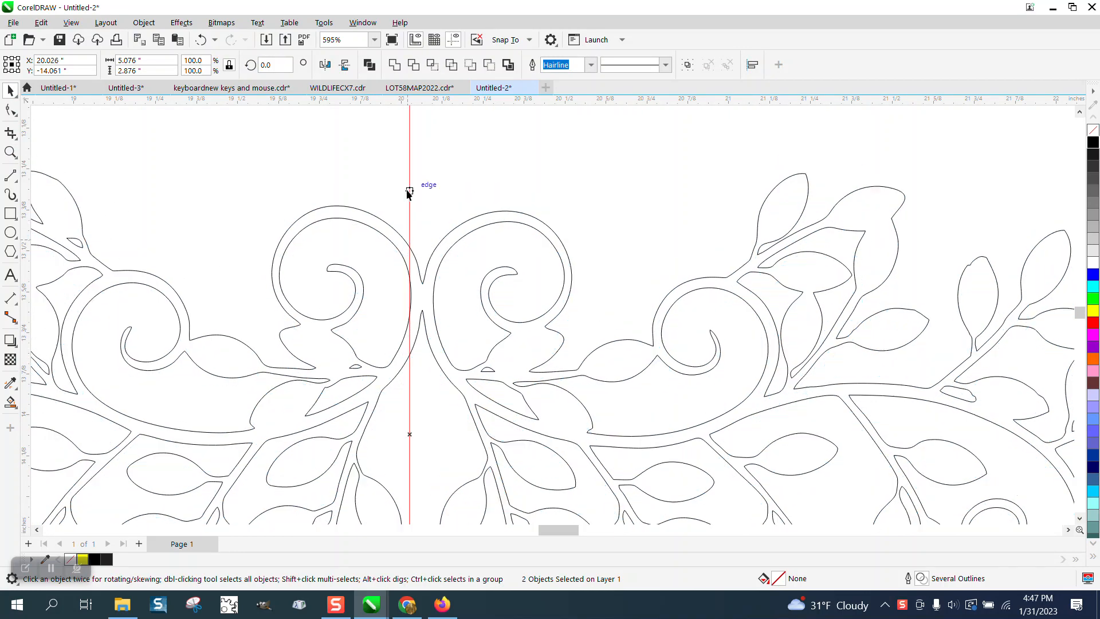
{"action": "left_click", "coordinate": [408, 199]}
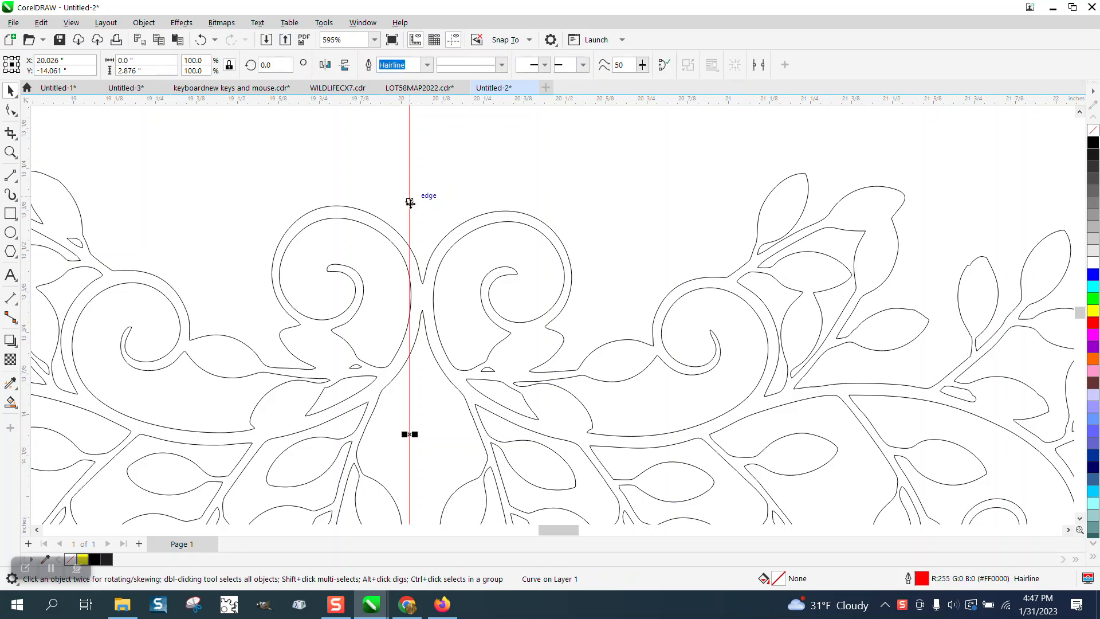
{"action": "left_click_drag", "start_coordinate": [413, 276], "coordinate": [423, 285]}
{"action": "scroll", "coordinate": [423, 285], "scroll_direction": "down", "scroll_amount": 4}
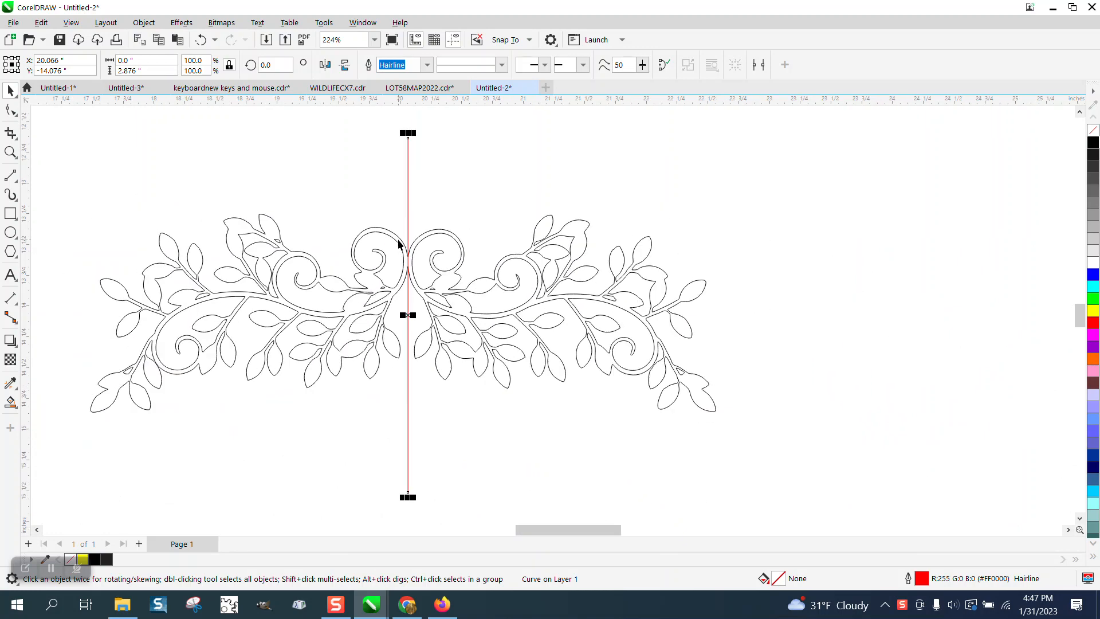
Smart-fill the ornament's left half, up to the dividing line, with a black fill and a 0.5 pt outline.
{"action": "left_click", "coordinate": [10, 402]}
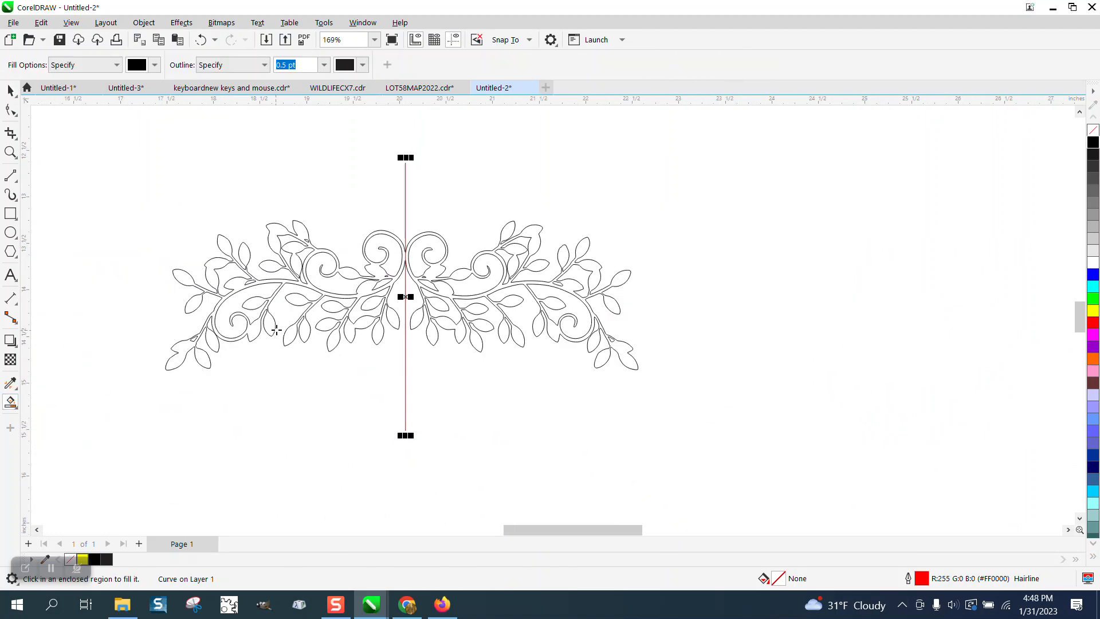
{"action": "left_click", "coordinate": [272, 324]}
{"action": "scroll", "coordinate": [314, 273], "scroll_direction": "down", "scroll_amount": 2}
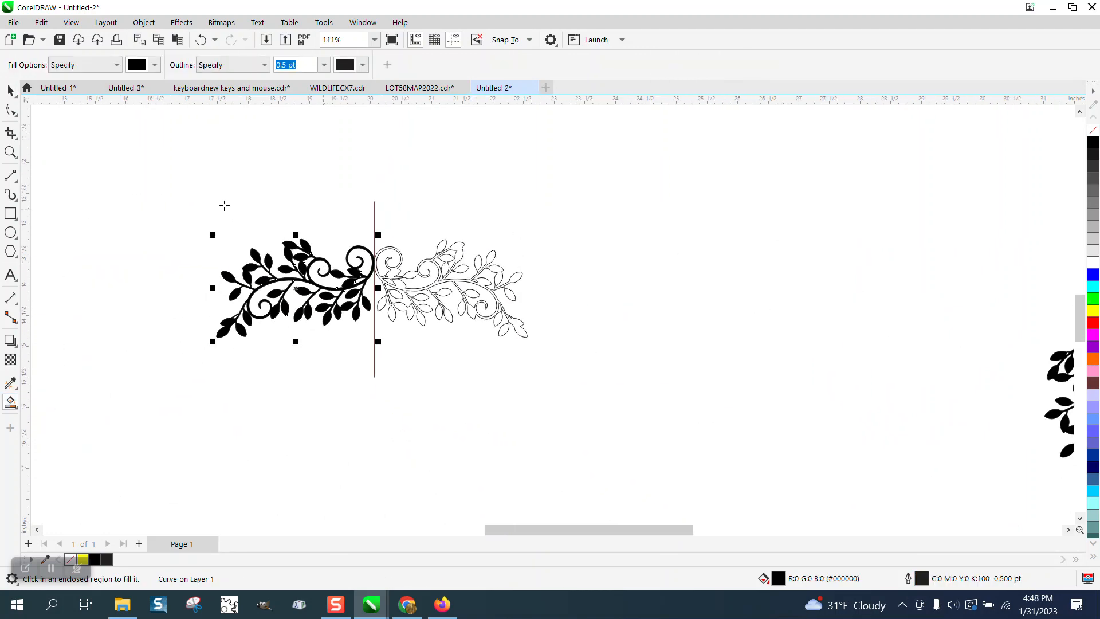
Move the filled left half up and to the left, clear of the original ornament, and remove its fill.
{"action": "left_click", "coordinate": [10, 90]}
{"action": "scroll", "coordinate": [341, 289], "scroll_direction": "down", "scroll_amount": 1}
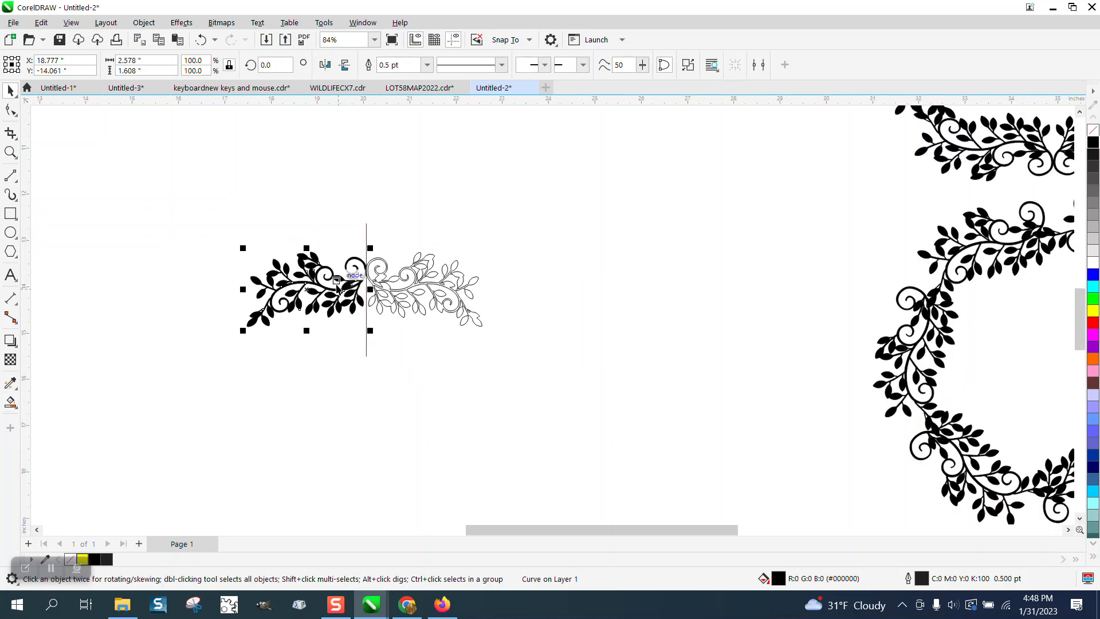
{"action": "left_click", "coordinate": [307, 270]}
{"action": "left_click_drag", "start_coordinate": [311, 260], "coordinate": [199, 189]}
{"action": "left_click", "coordinate": [1093, 131]}
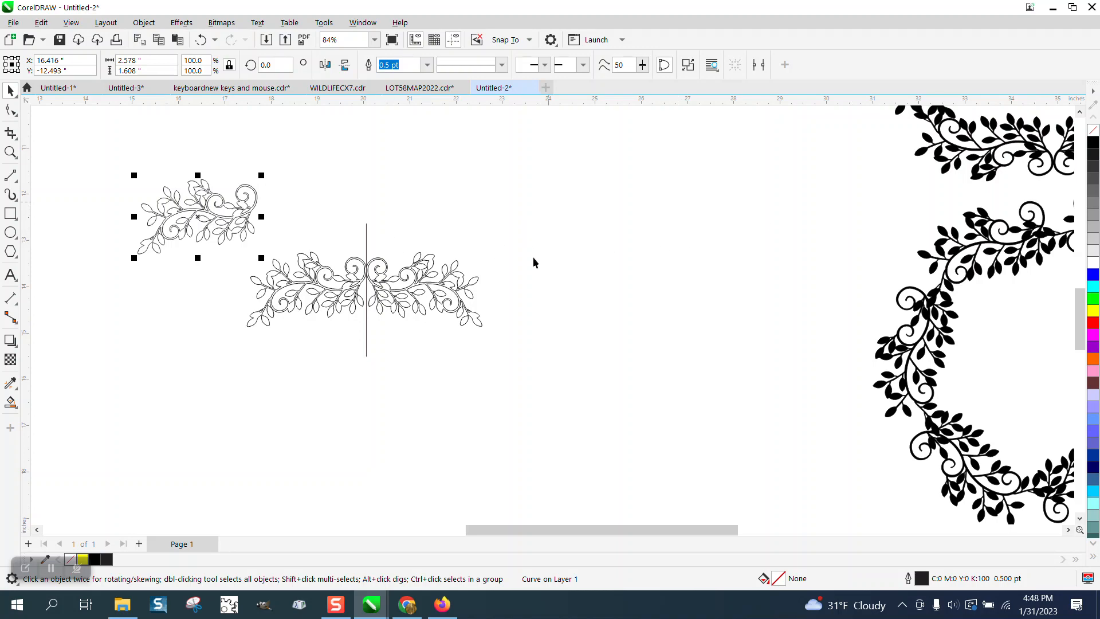
Delete the original outlined ornament together with its dividing line.
{"action": "left_click_drag", "start_coordinate": [547, 204], "coordinate": [246, 374]}
{"action": "key", "text": "Delete"}
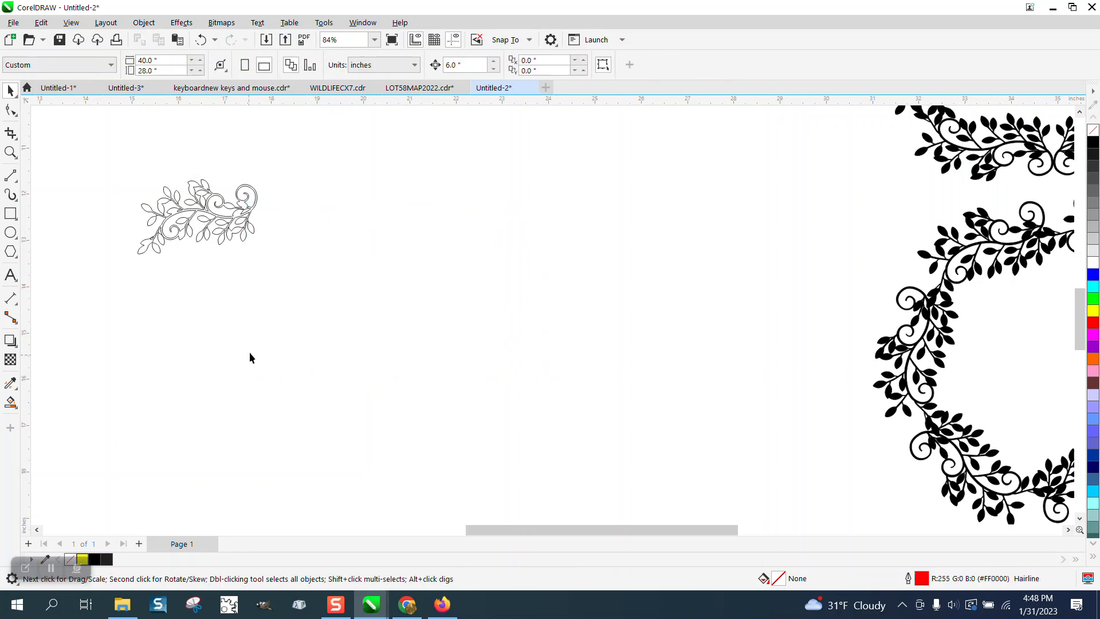
Show the horizontal and vertical guidelines that cross at the page centre.
{"action": "scroll", "coordinate": [339, 327], "scroll_direction": "down", "scroll_amount": 3}
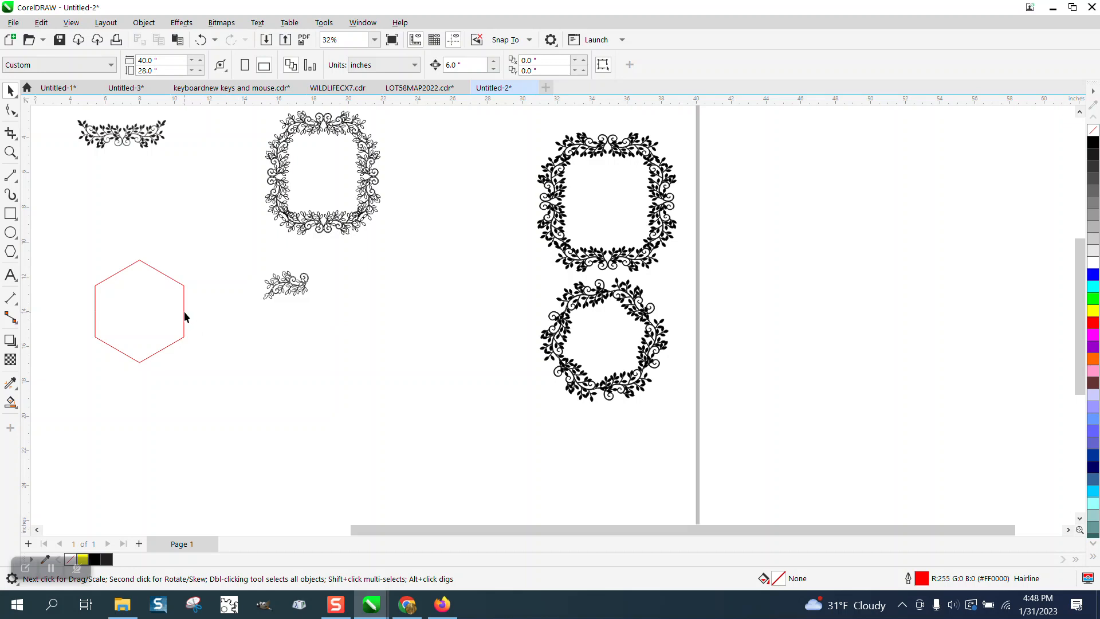
{"action": "left_click", "coordinate": [185, 314]}
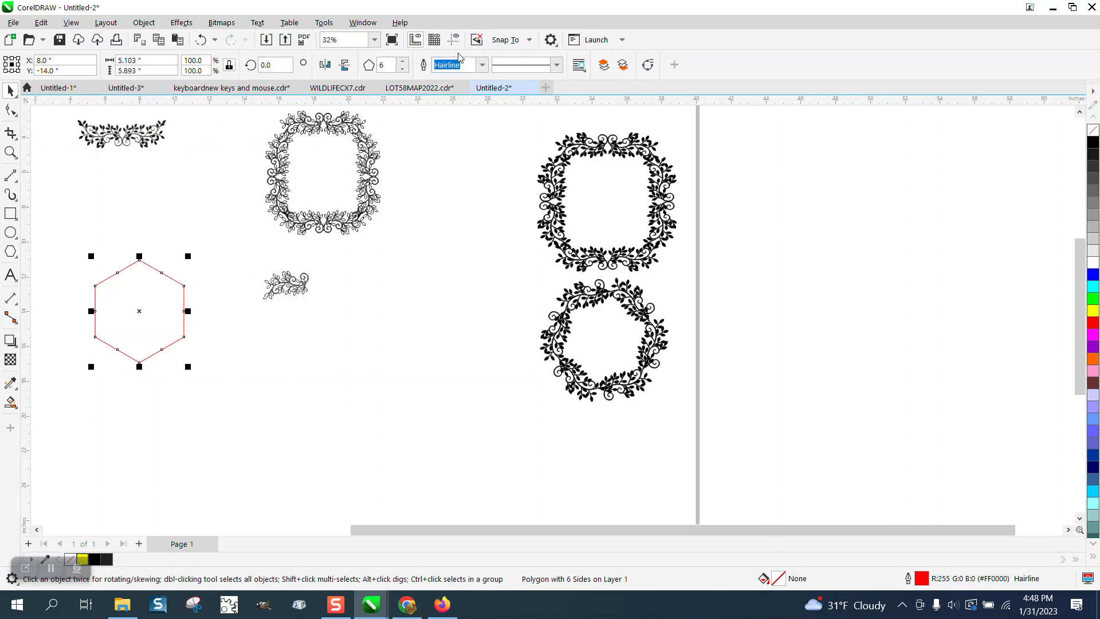
{"action": "left_click_drag", "start_coordinate": [479, 100], "coordinate": [483, 127]}
{"action": "left_click_drag", "start_coordinate": [482, 166], "coordinate": [465, 166]}
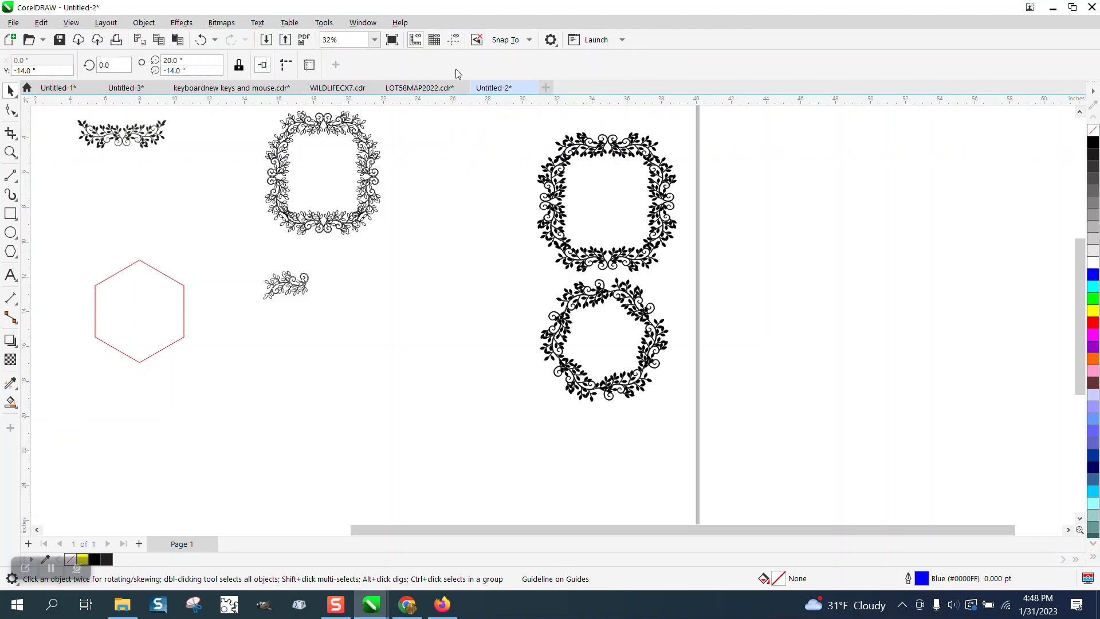
{"action": "left_click", "coordinate": [455, 42]}
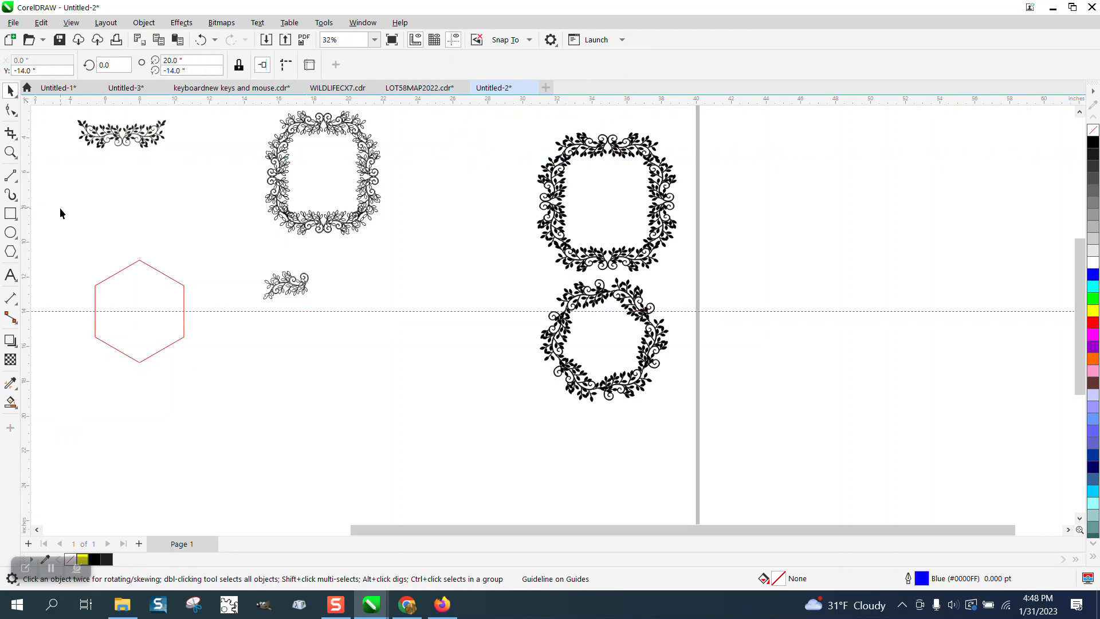
{"action": "left_click", "coordinate": [77, 227]}
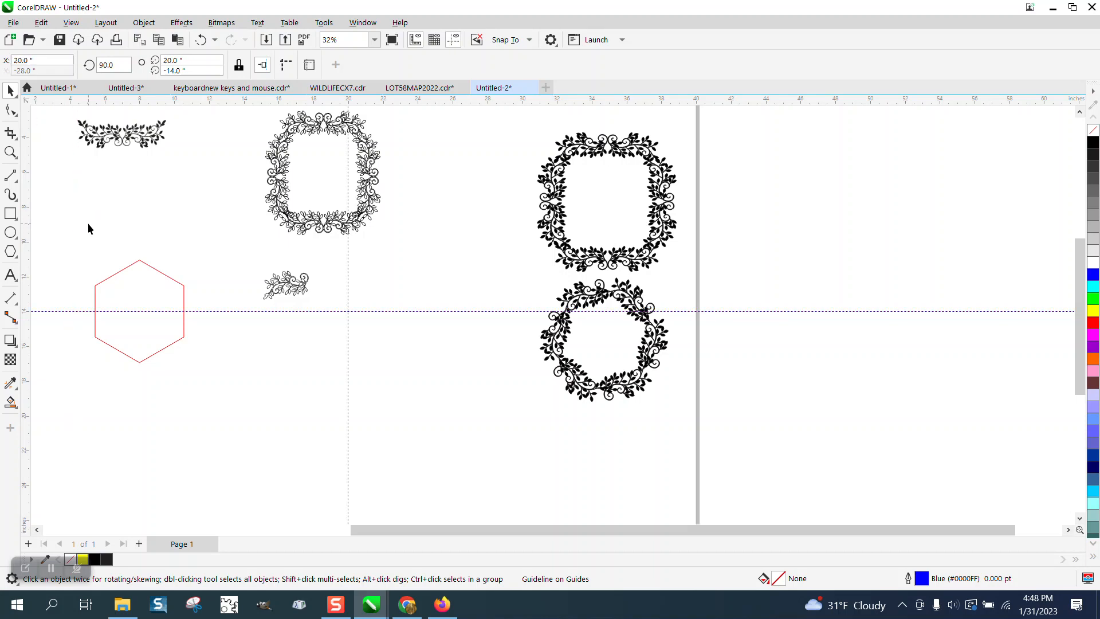
Centre the red hexagon on the page and move the half vine so its scroll end meets the vertical guideline above the hexagon's top corner.
{"action": "left_click", "coordinate": [152, 269]}
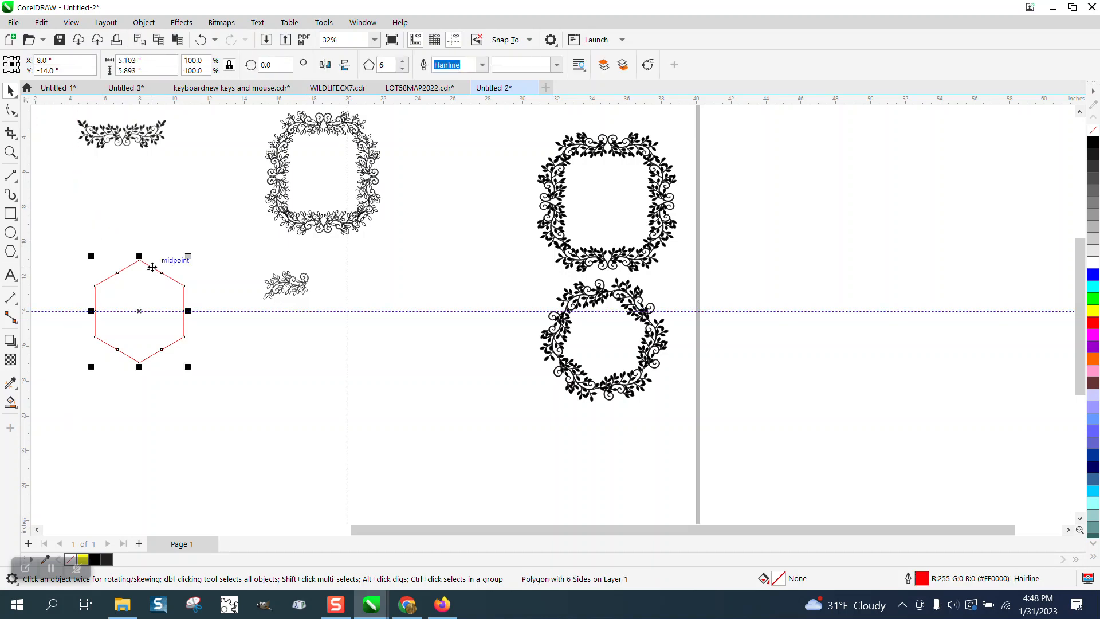
{"action": "key", "text": "p"}
{"action": "left_click_drag", "start_coordinate": [292, 283], "coordinate": [420, 307]}
Try rotating the half vine about 19.4 degrees and placing it on the hexagon's upper-left side, and undo both changes.
{"action": "left_click", "coordinate": [11, 153]}
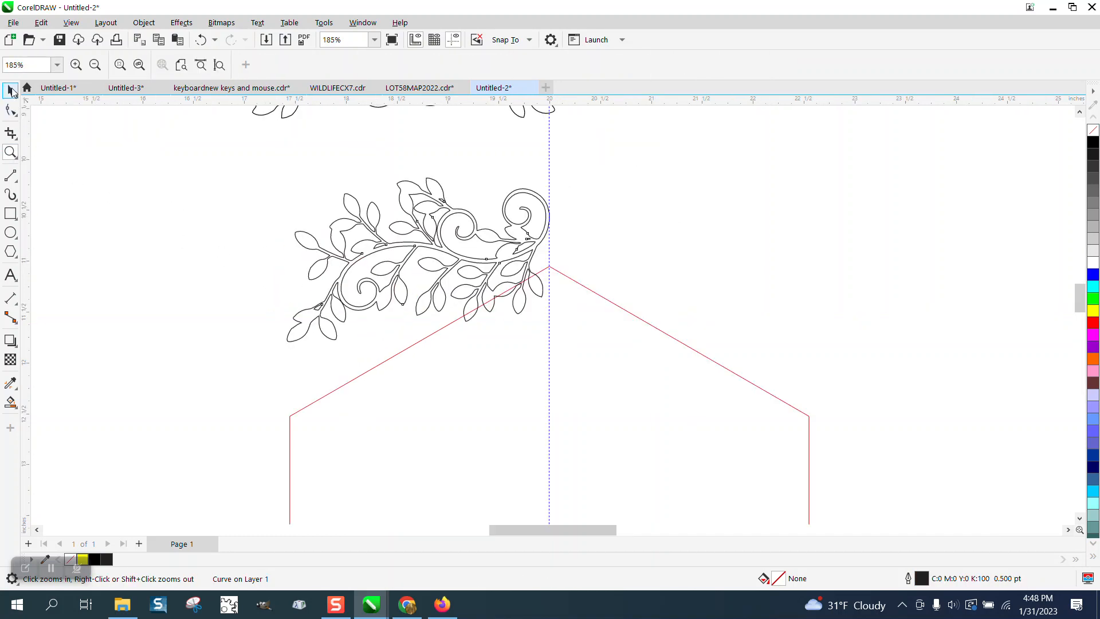
{"action": "left_click", "coordinate": [11, 89]}
{"action": "left_click", "coordinate": [515, 240]}
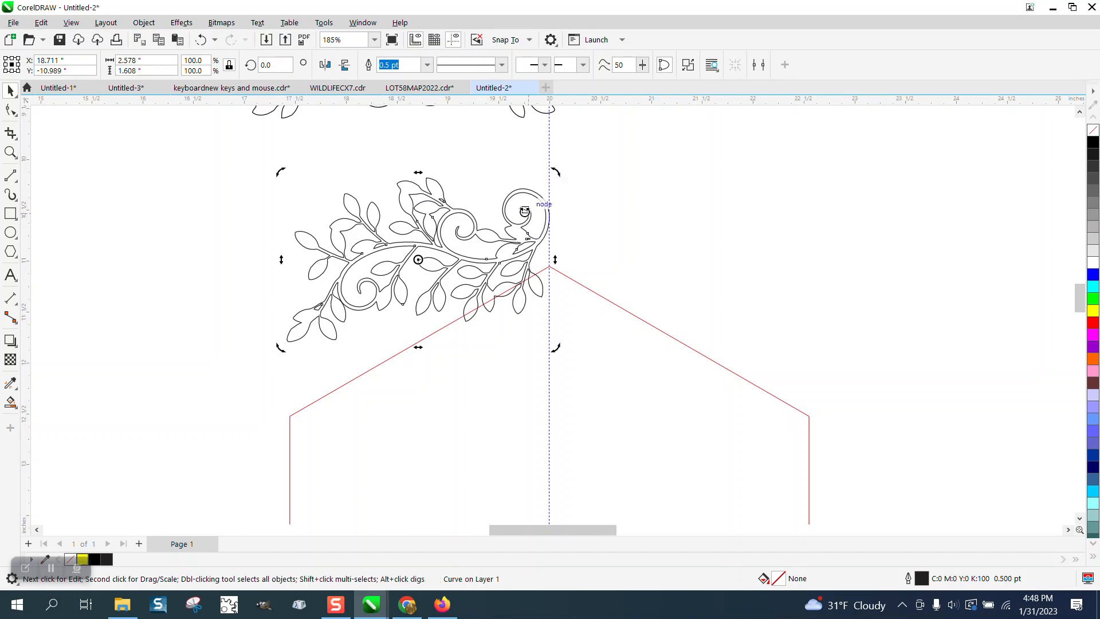
{"action": "left_click_drag", "start_coordinate": [557, 174], "coordinate": [510, 150]}
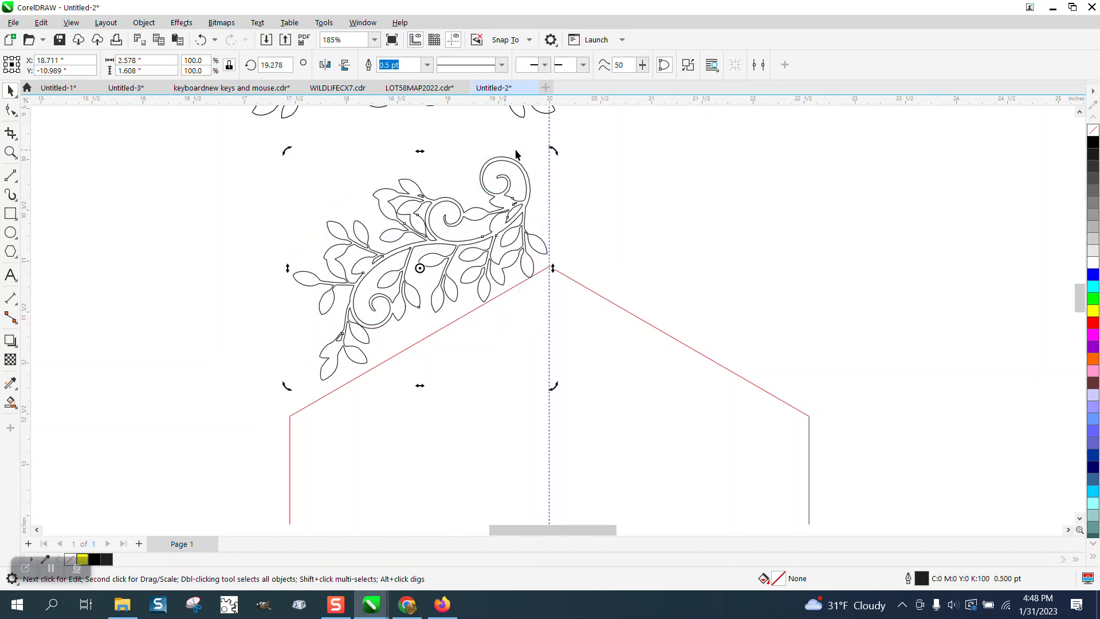
{"action": "left_click", "coordinate": [567, 175]}
{"action": "left_click_drag", "start_coordinate": [530, 191], "coordinate": [544, 252]}
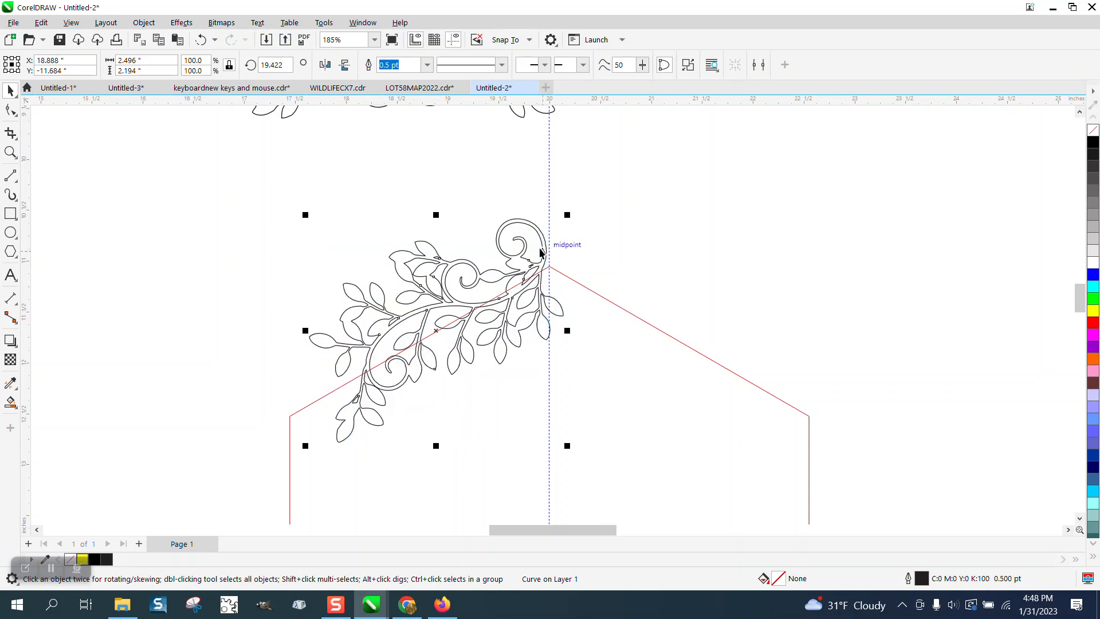
{"action": "left_click", "coordinate": [200, 39]}
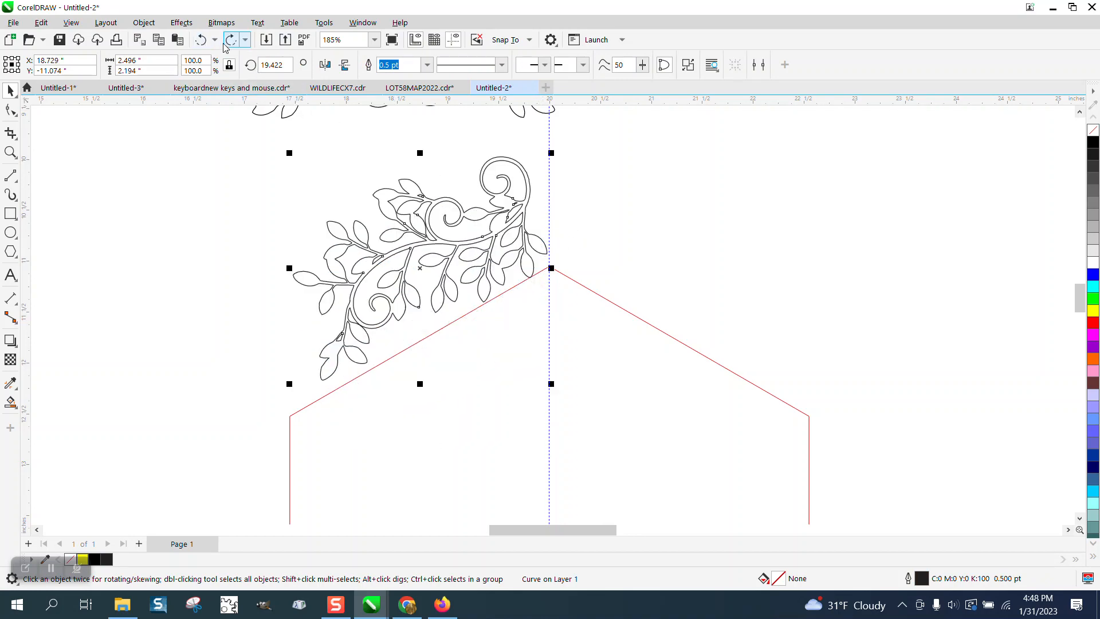
{"action": "left_click", "coordinate": [200, 39]}
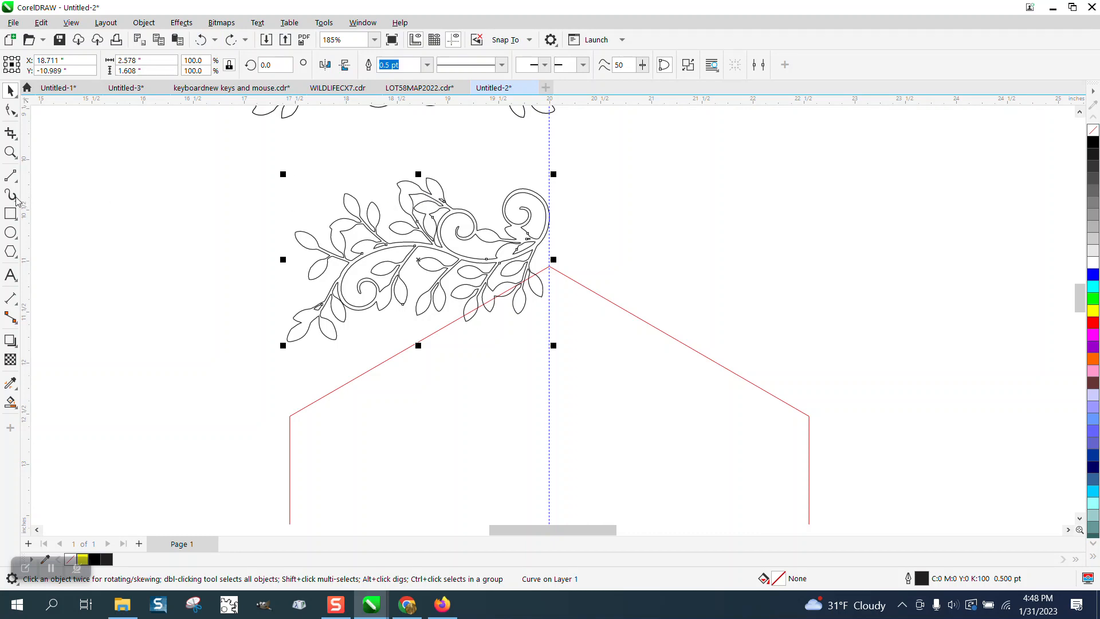
Try tracing the hexagon's upper-left side with a 2-point line from the top corner to the left corner.
{"action": "left_click", "coordinate": [18, 182]}
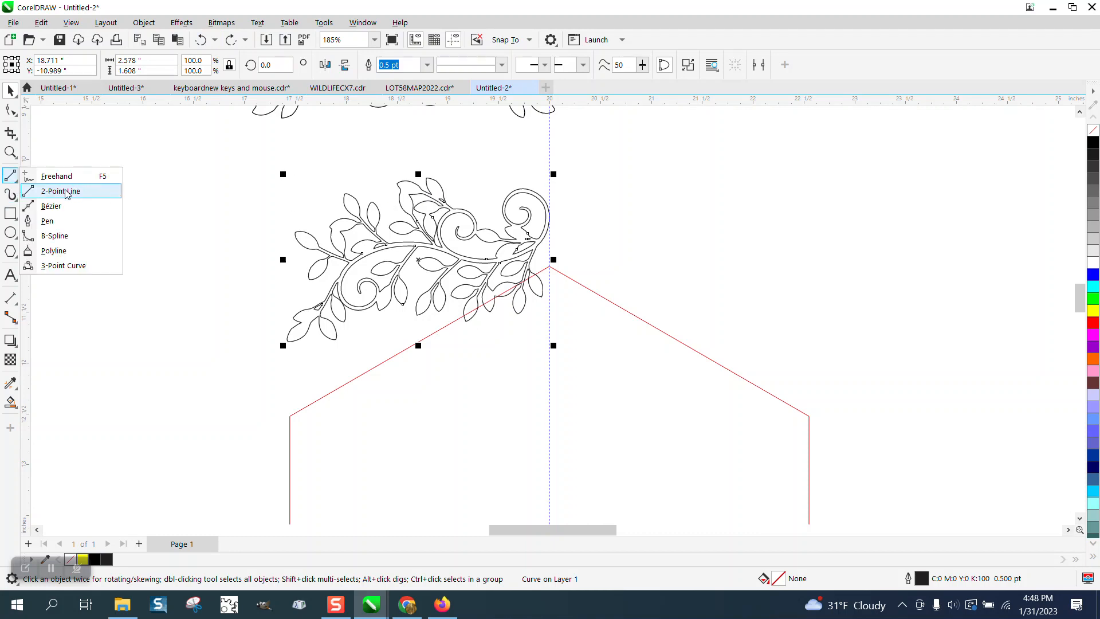
{"action": "left_click", "coordinate": [58, 191]}
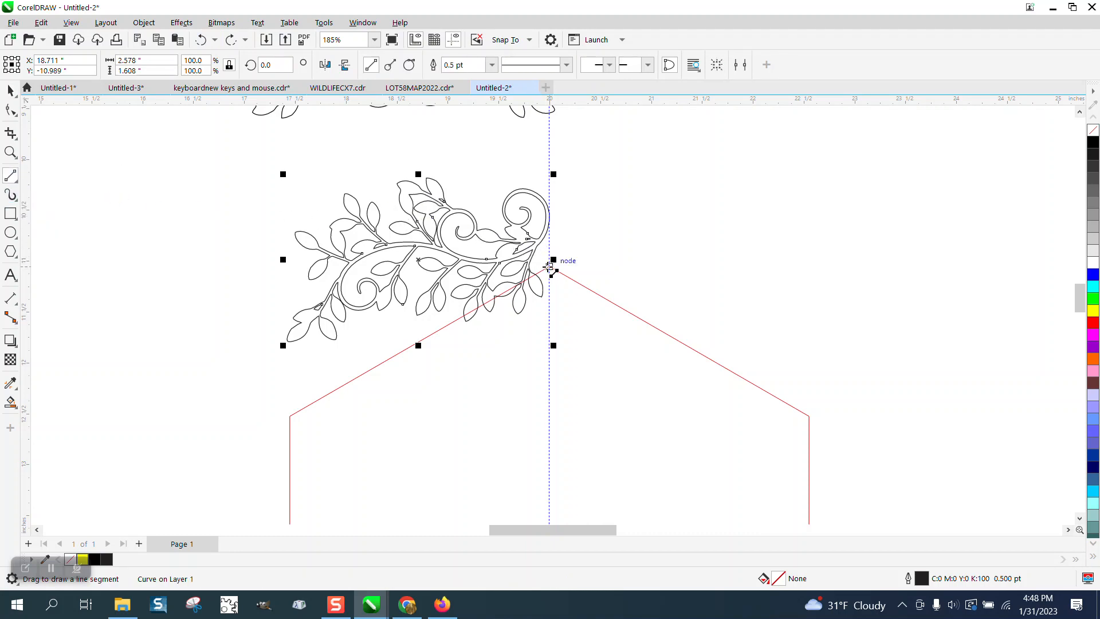
{"action": "left_click_drag", "start_coordinate": [550, 266], "coordinate": [289, 415]}
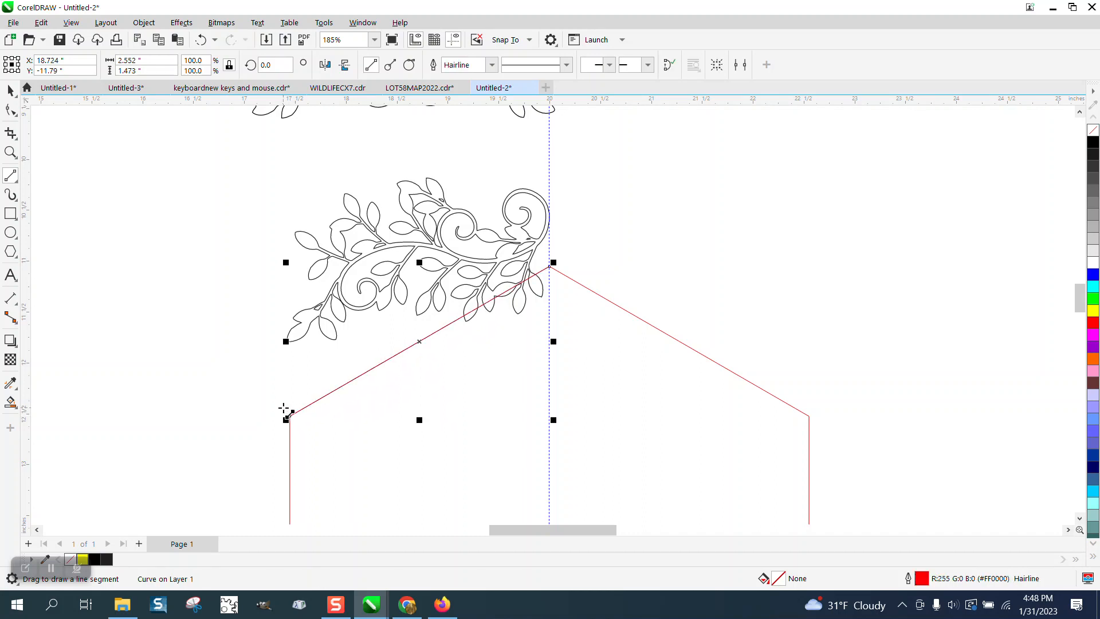
{"action": "key", "text": "Escape"}
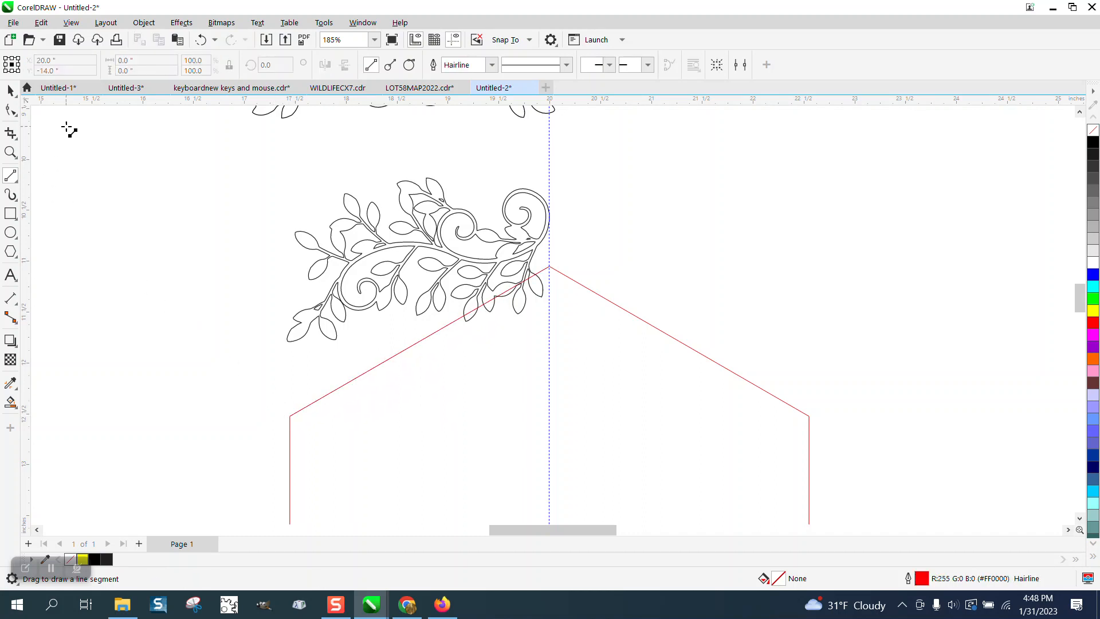
Dimension the hexagon's upper-left side from its top corner to its upper-left corner.
{"action": "left_click", "coordinate": [10, 298]}
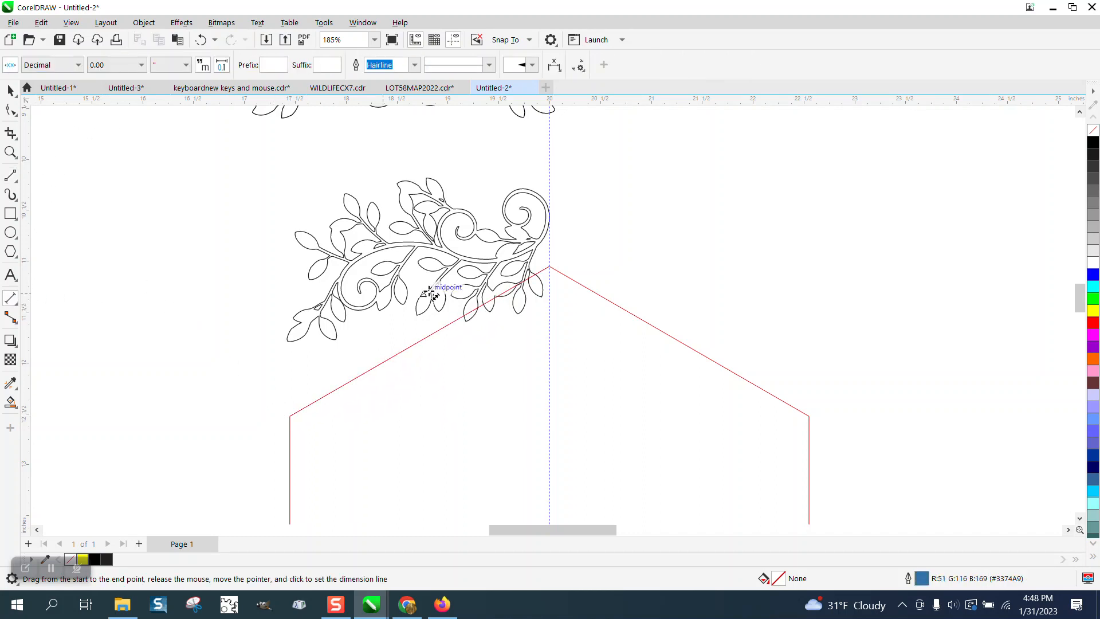
{"action": "left_click_drag", "start_coordinate": [550, 266], "coordinate": [289, 415]}
{"action": "left_click", "coordinate": [289, 417]}
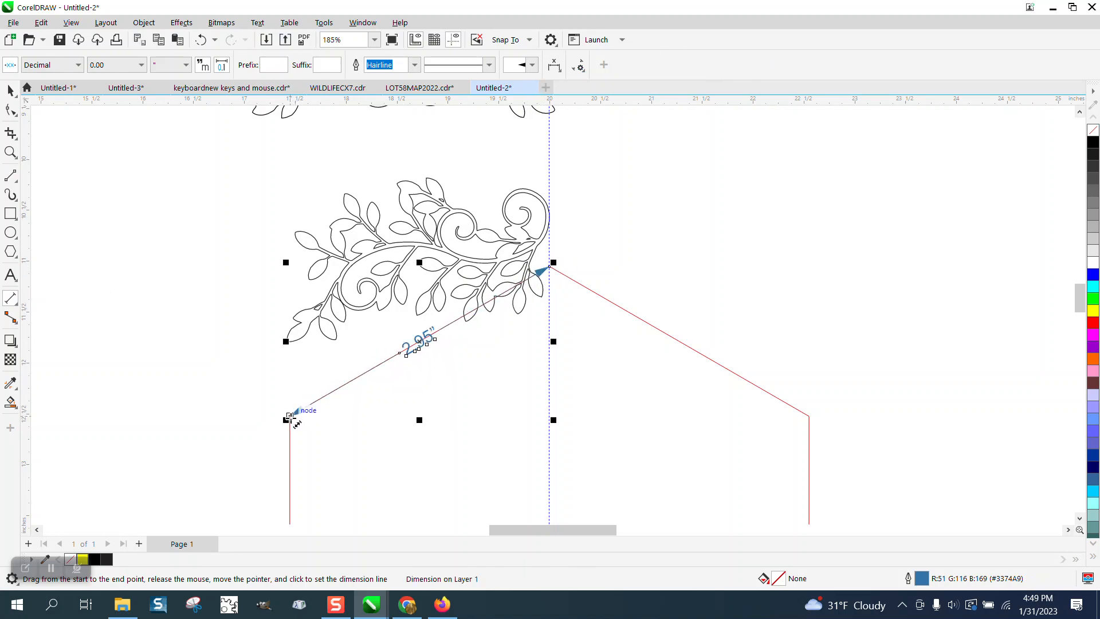
Scale the half vine proportionally to 2.95 inches wide and delete the dimension on the hexagon's upper-left side.
{"action": "left_click", "coordinate": [12, 92]}
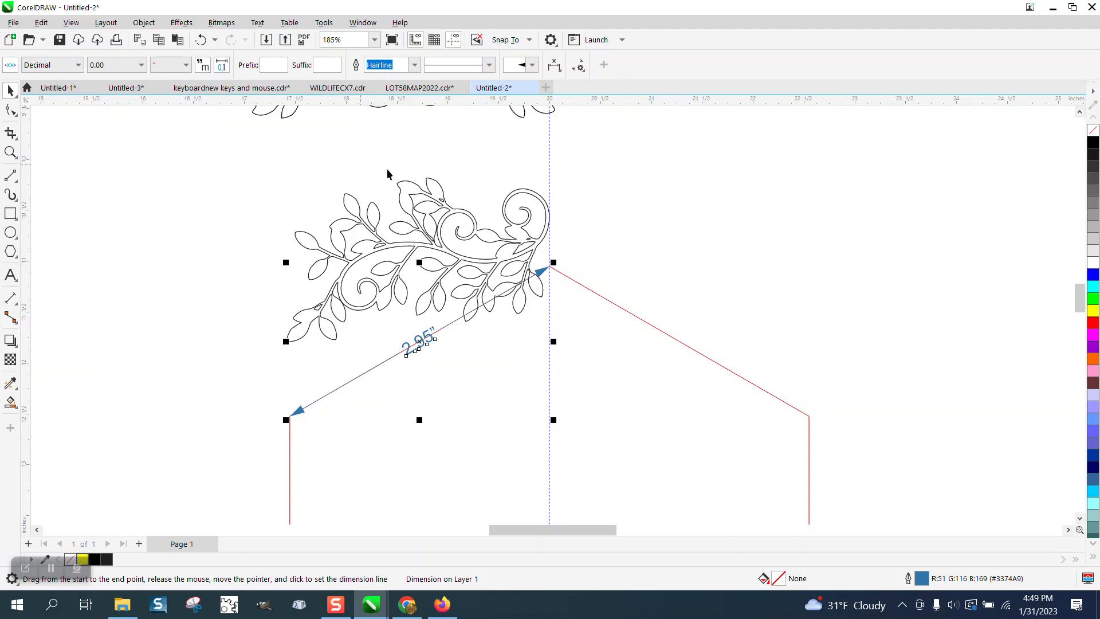
{"action": "left_click", "coordinate": [543, 206]}
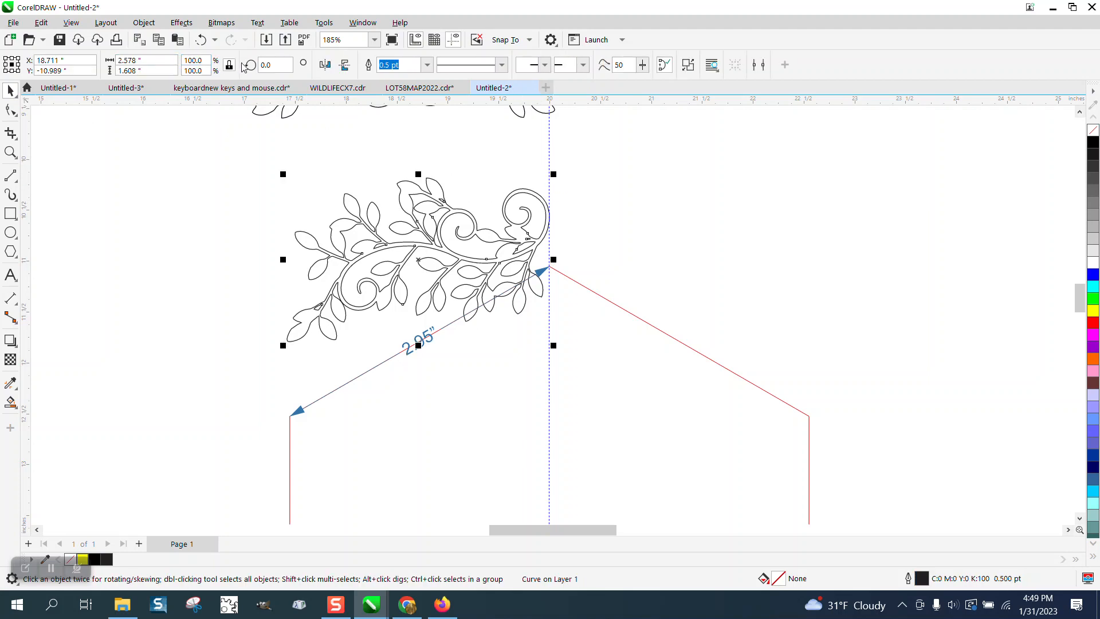
{"action": "left_click", "coordinate": [150, 62]}
{"action": "type", "text": "2.95"}
{"action": "key", "text": "Return"}
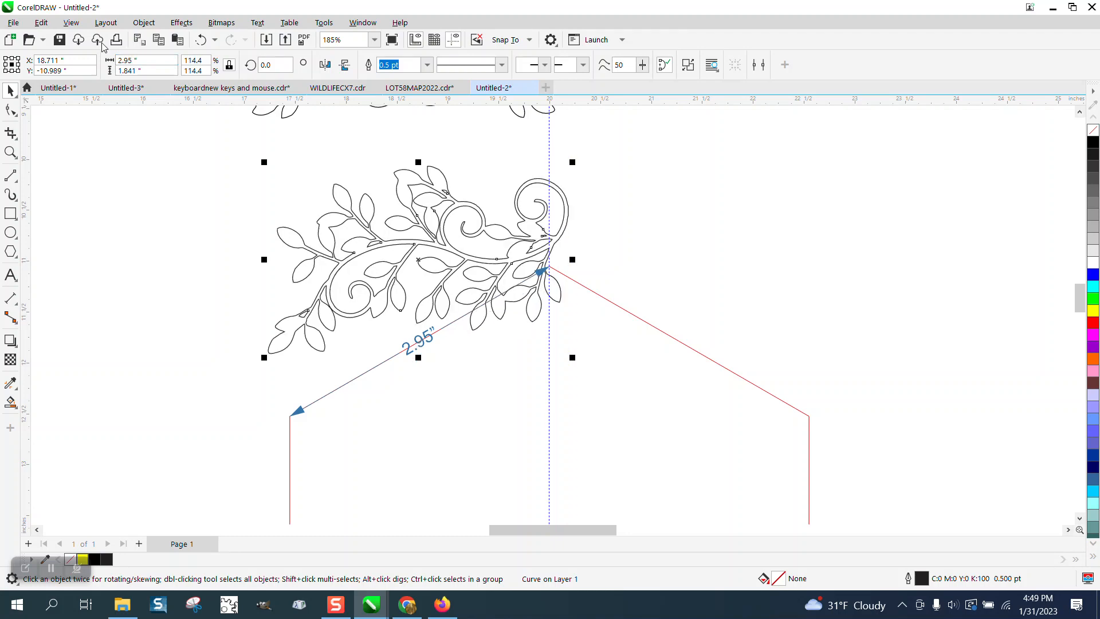
{"action": "left_click", "coordinate": [434, 341]}
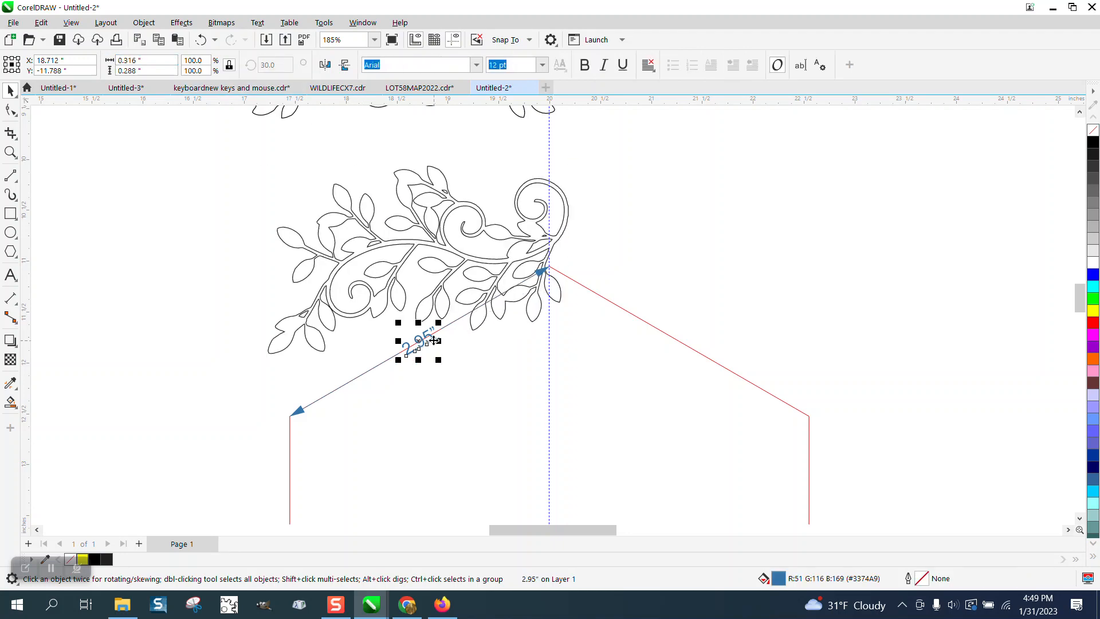
{"action": "key", "text": "Delete"}
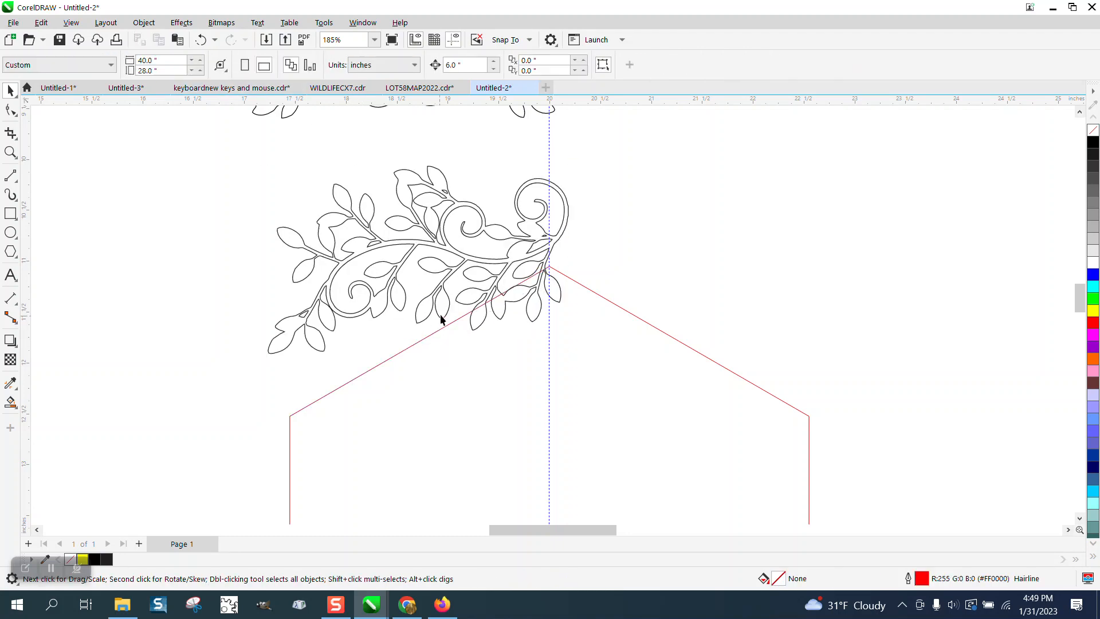
Rotate the half vine about 19.25 degrees and place it along the hexagon's upper-left side, its scroll end touching the vertical guideline.
{"action": "left_click", "coordinate": [557, 242]}
{"action": "key", "text": "F10"}
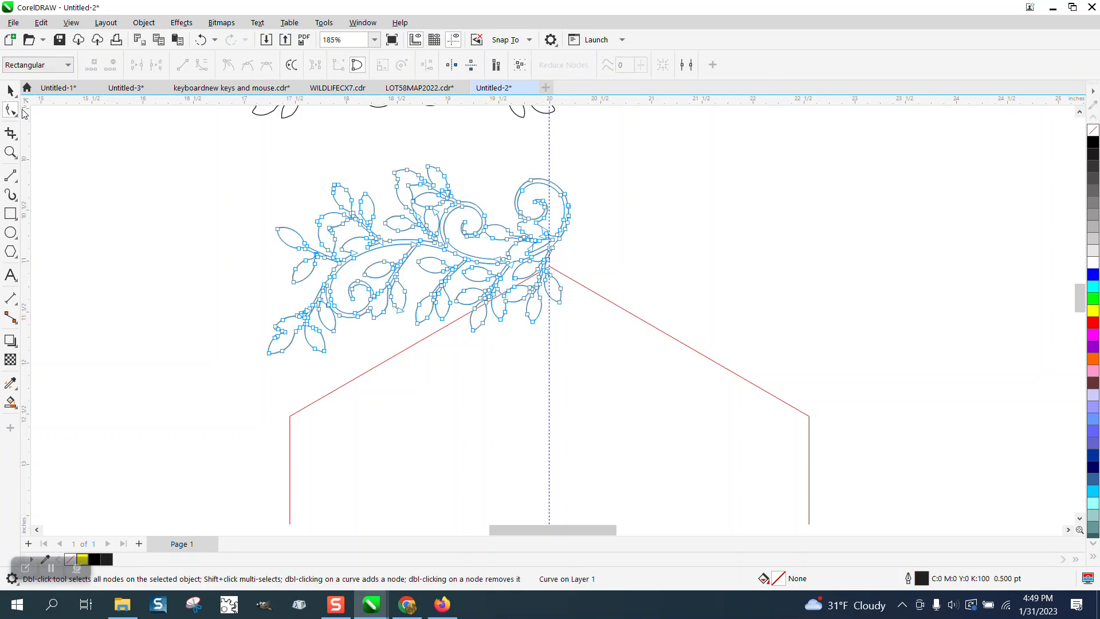
{"action": "key", "text": "space"}
{"action": "left_click_drag", "start_coordinate": [421, 265], "coordinate": [425, 323]}
{"action": "left_click", "coordinate": [424, 323]}
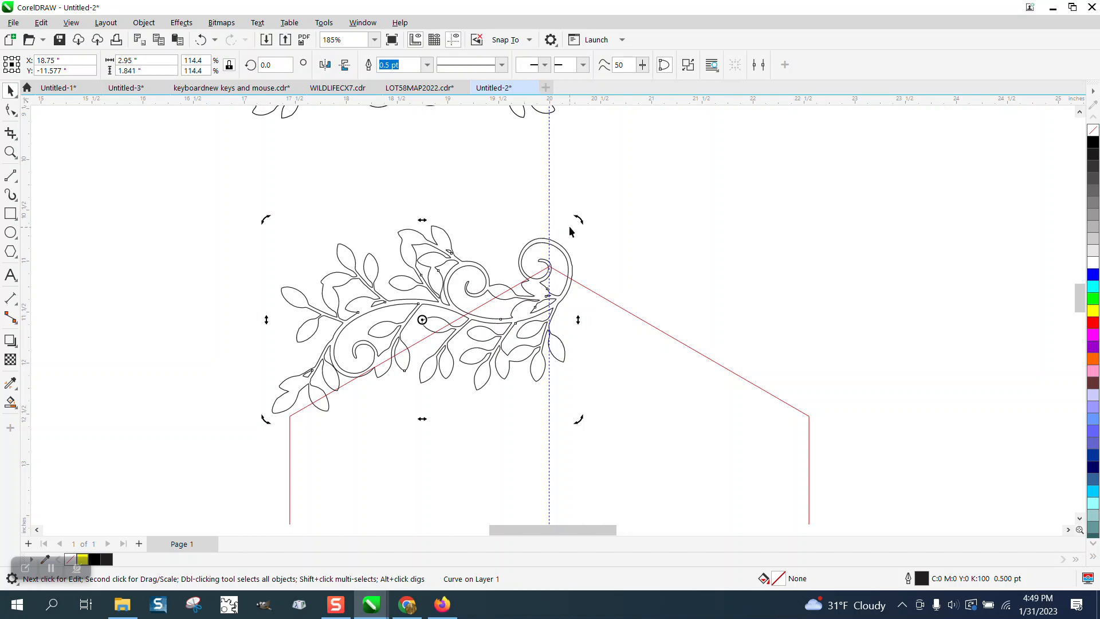
{"action": "left_click_drag", "start_coordinate": [579, 216], "coordinate": [539, 178]}
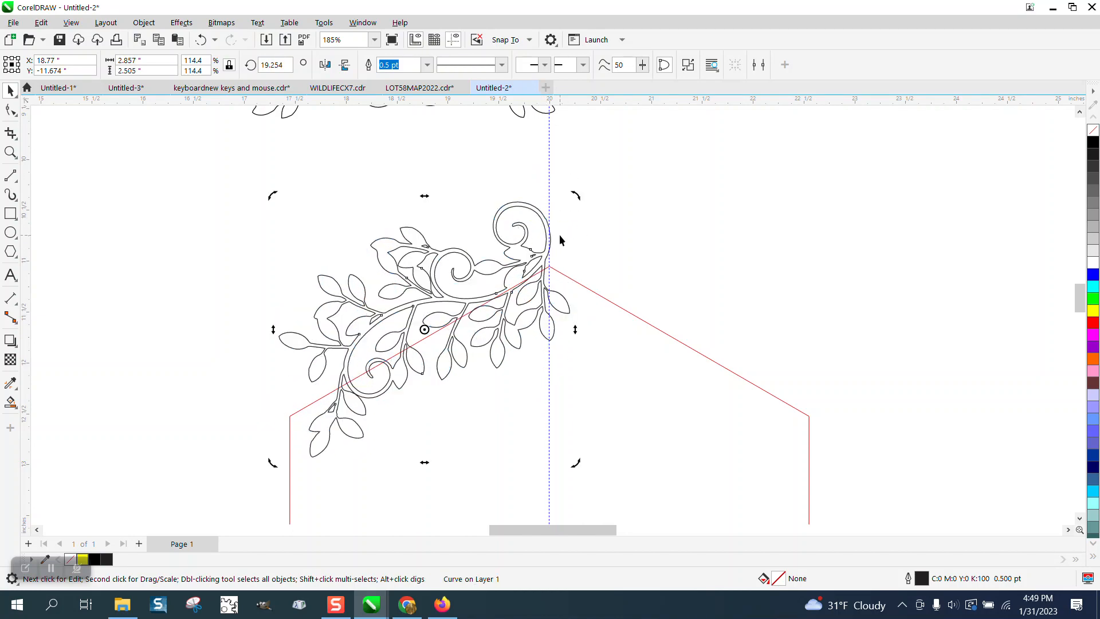
{"action": "left_click_drag", "start_coordinate": [546, 230], "coordinate": [548, 255]}
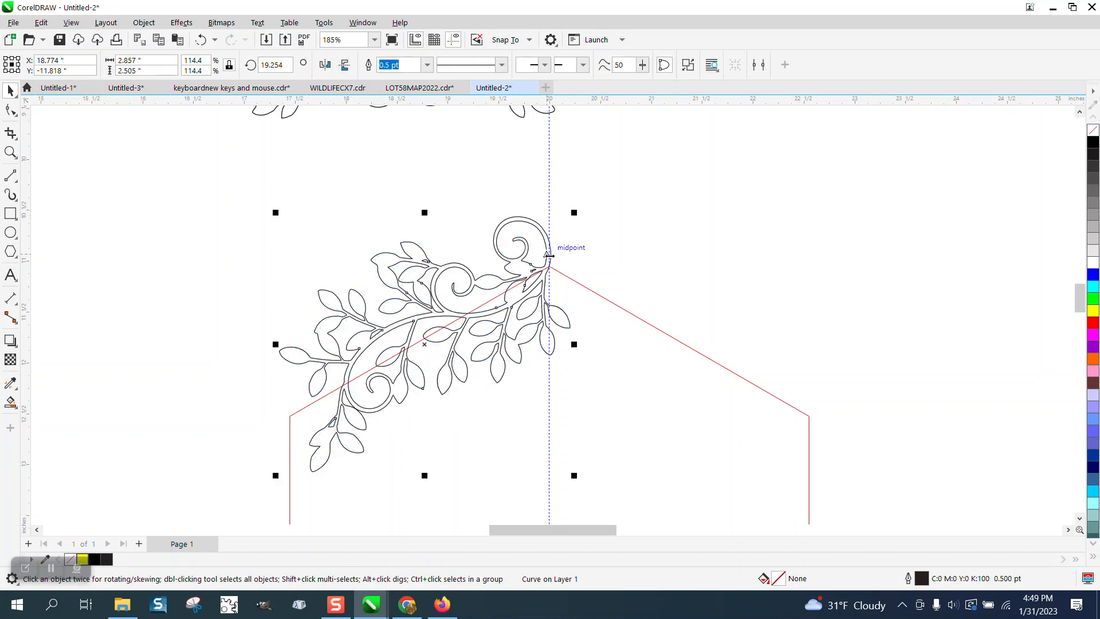
Move the red hexagon 6 inches to the right, clear of the half vine.
{"action": "left_click", "coordinate": [11, 152]}
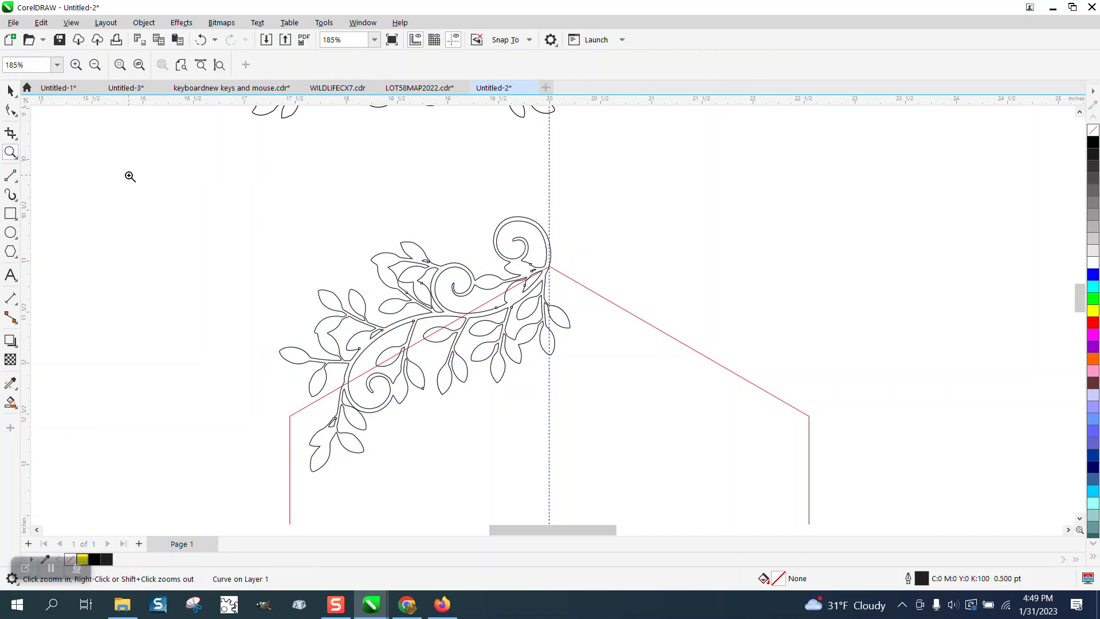
{"action": "scroll", "coordinate": [194, 184], "scroll_direction": "down", "scroll_amount": 1}
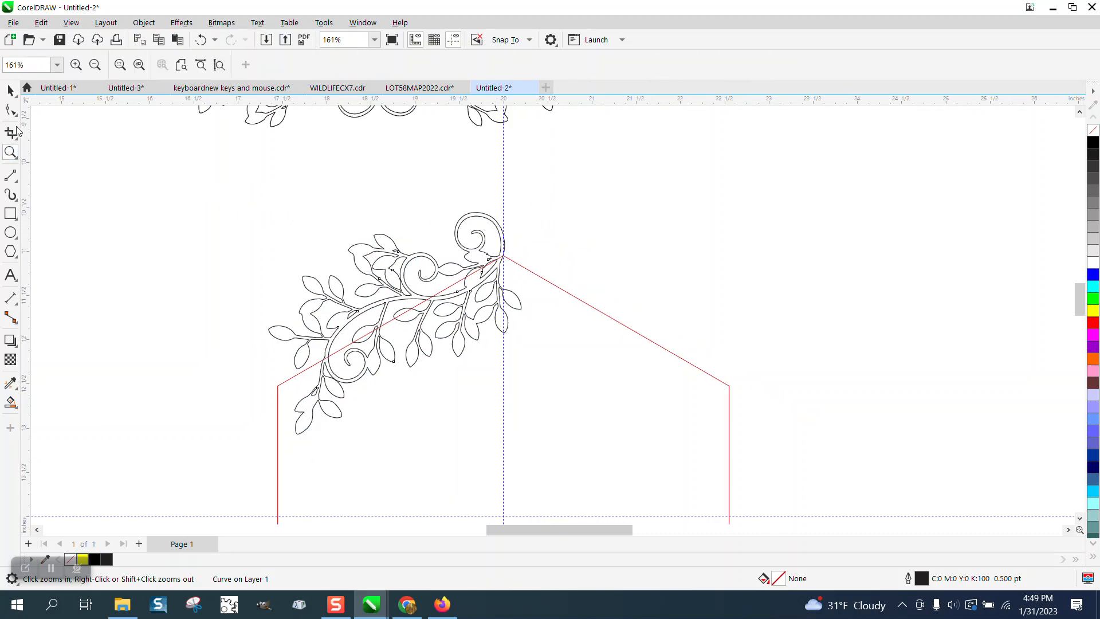
{"action": "left_click", "coordinate": [10, 91]}
{"action": "left_click", "coordinate": [394, 248]}
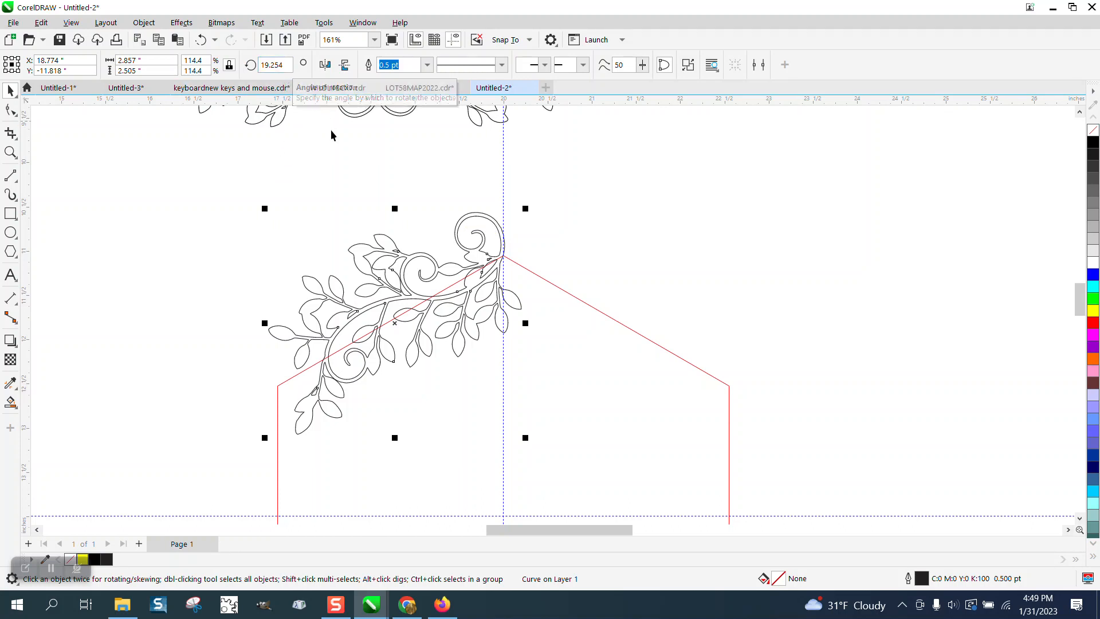
{"action": "left_click", "coordinate": [348, 197]}
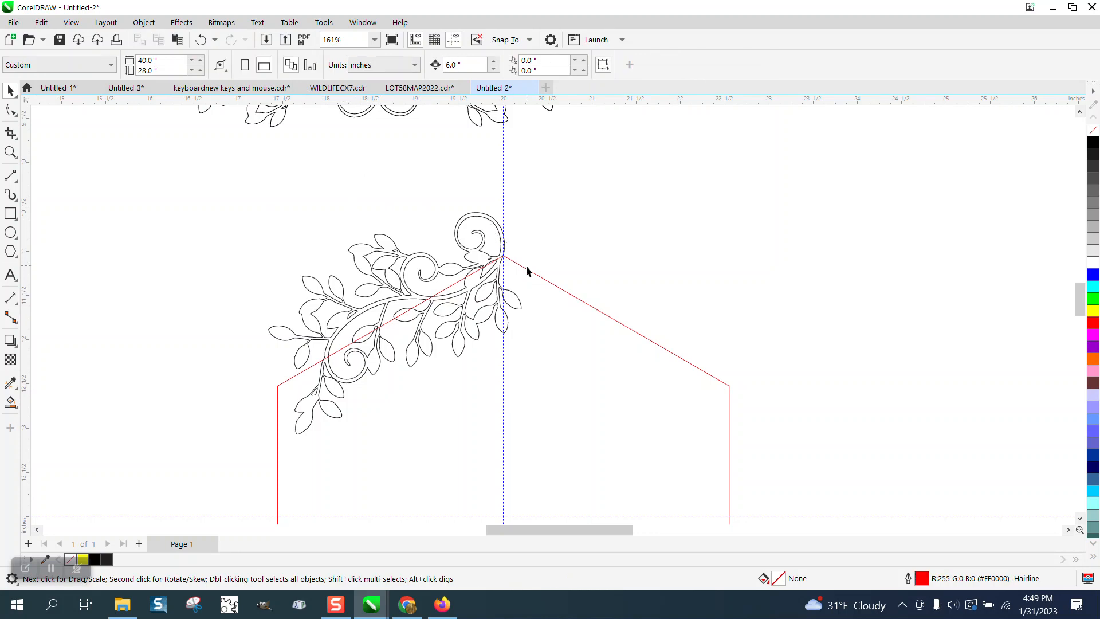
{"action": "left_click", "coordinate": [562, 291]}
{"action": "key", "text": "Right"}
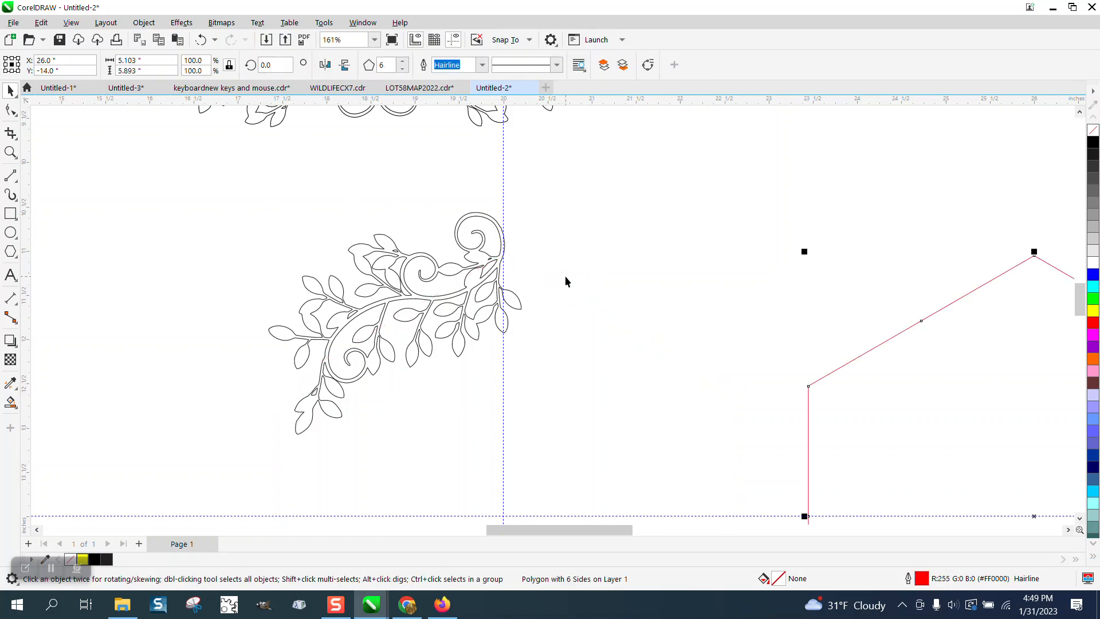
Create a Smart Fill copy of the half vine 6 inches to the right and remove its fill, leaving the outline.
{"action": "left_click", "coordinate": [10, 402]}
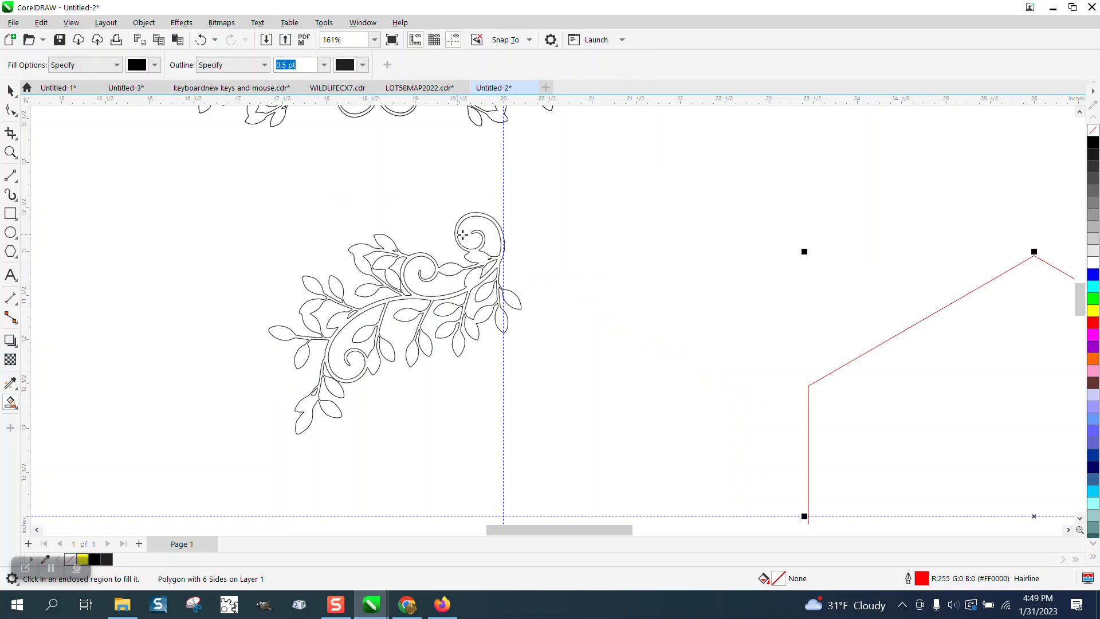
{"action": "left_click", "coordinate": [478, 255]}
{"action": "key", "text": "Right"}
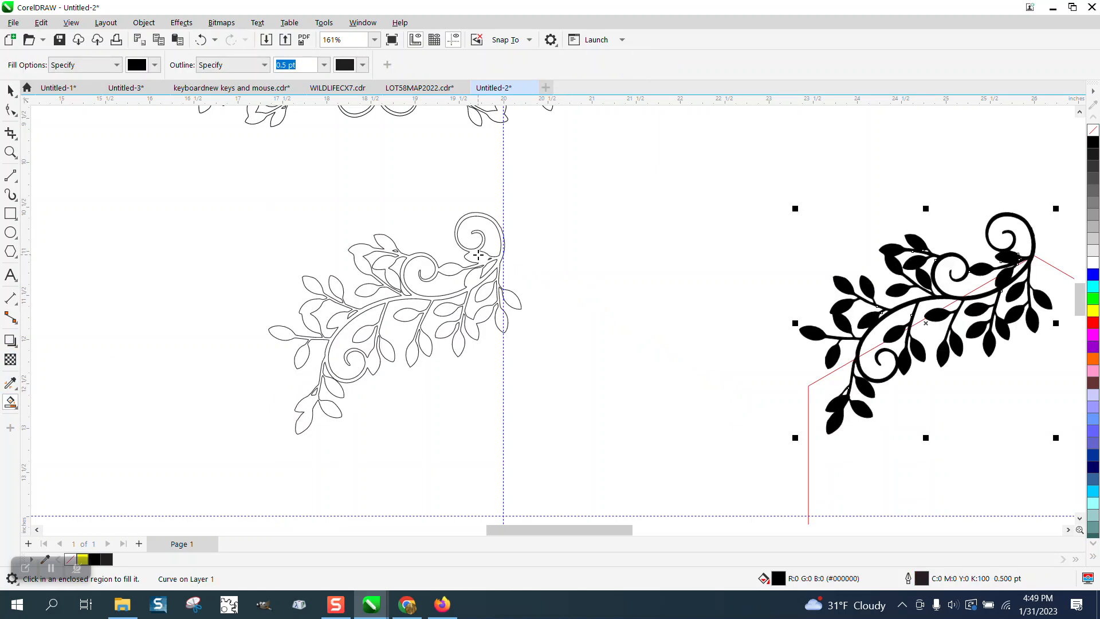
{"action": "left_click", "coordinate": [1092, 130]}
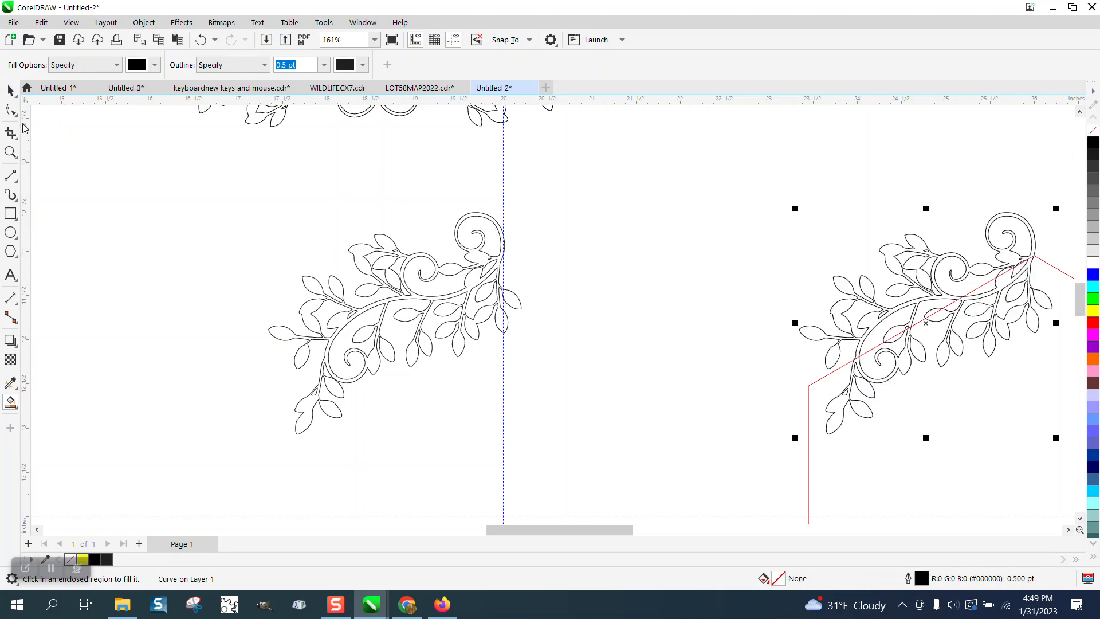
Delete the original half vine and move the hexagon with the new vine outline 6 inches left, back onto the guidelines.
{"action": "left_click", "coordinate": [11, 90]}
{"action": "left_click", "coordinate": [398, 250]}
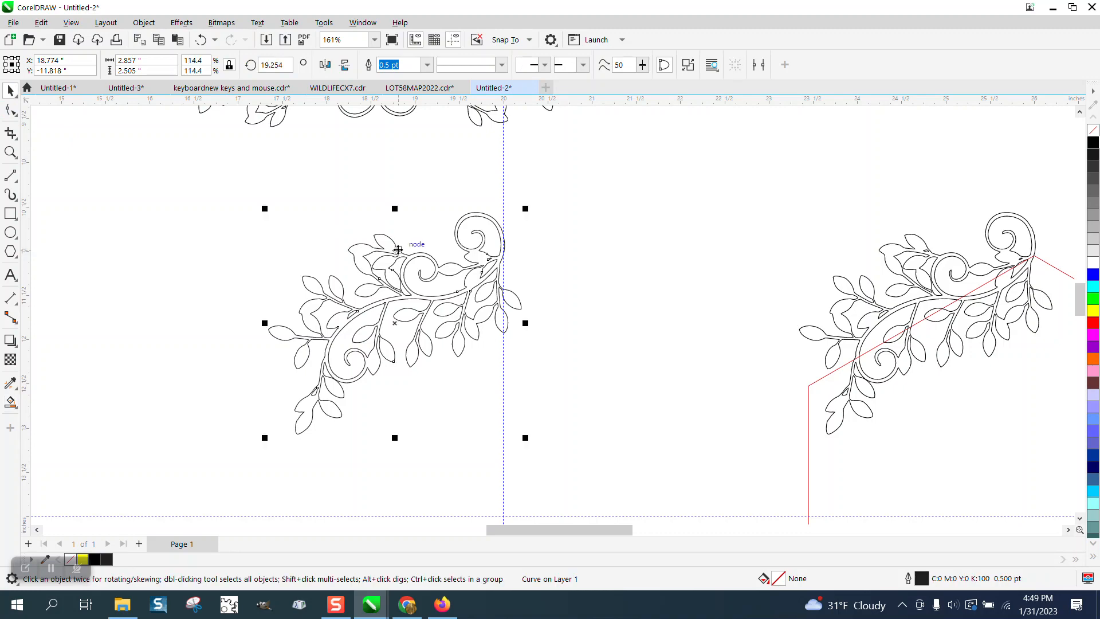
{"action": "key", "text": "Delete"}
{"action": "scroll", "coordinate": [610, 251], "scroll_direction": "down", "scroll_amount": 3}
{"action": "scroll", "coordinate": [661, 206], "scroll_direction": "down", "scroll_amount": 2}
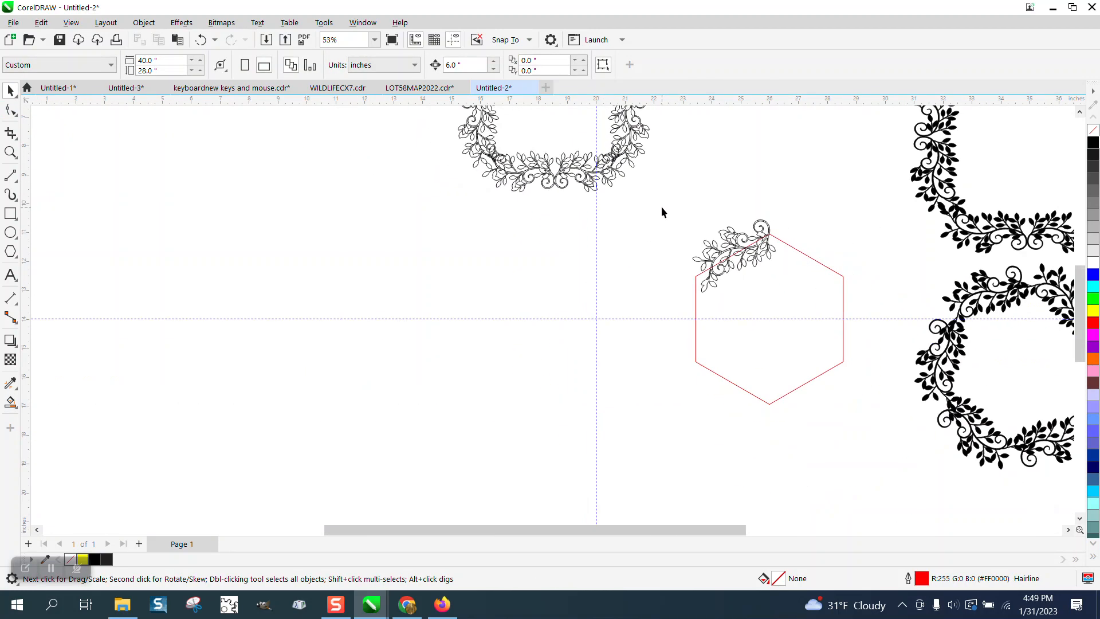
{"action": "left_click_drag", "start_coordinate": [659, 208], "coordinate": [867, 427]}
{"action": "key", "text": "p"}
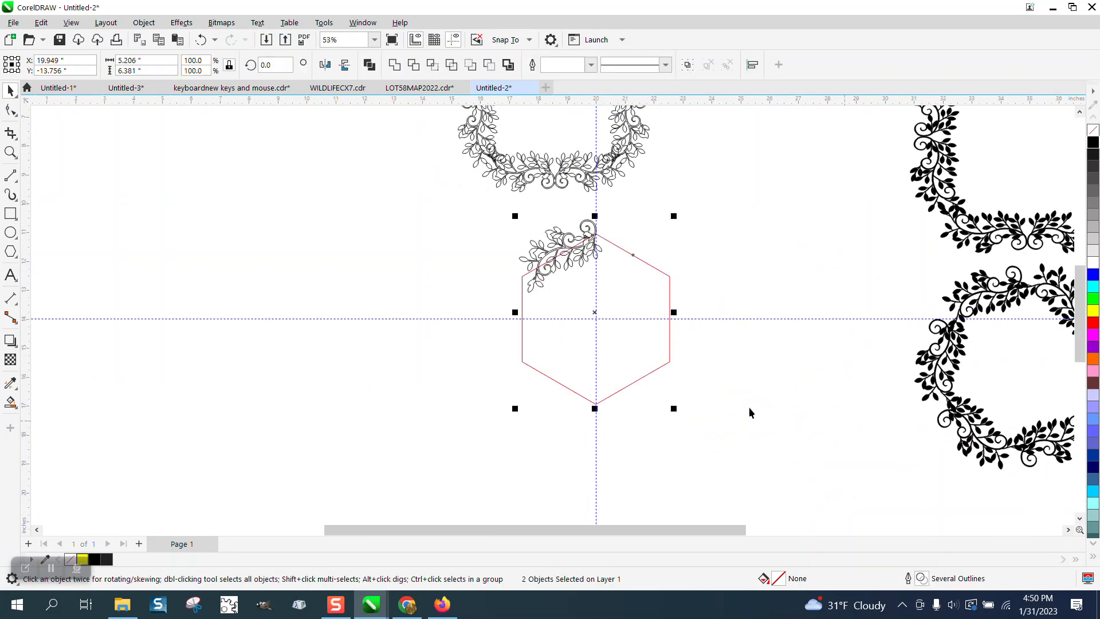
Move the half vine's rotation centre to the guideline intersection and make a copy rotated 60 degrees.
{"action": "left_click", "coordinate": [10, 152]}
{"action": "left_click_drag", "start_coordinate": [476, 200], "coordinate": [769, 433]}
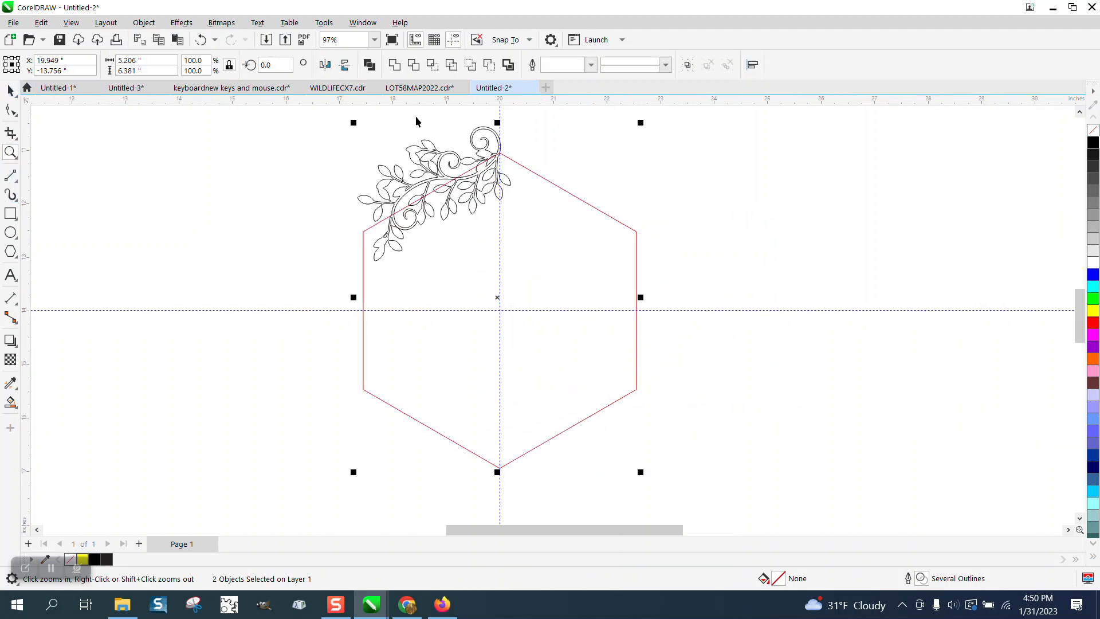
{"action": "left_click", "coordinate": [10, 90]}
{"action": "left_click", "coordinate": [495, 132]}
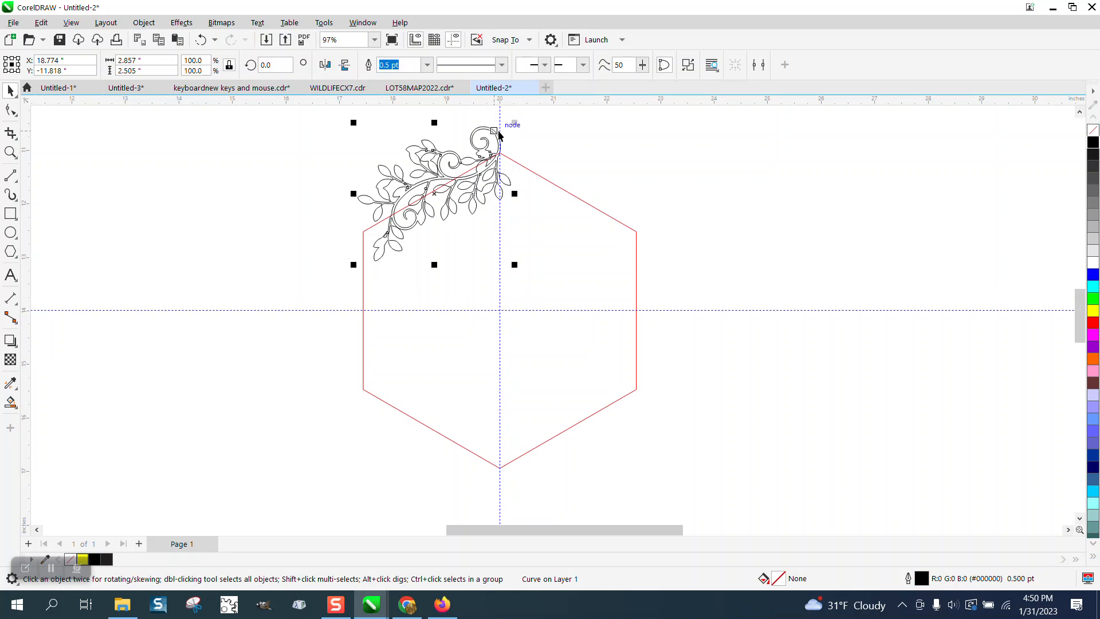
{"action": "left_click", "coordinate": [435, 194]}
{"action": "mouse_move", "coordinate": [435, 193]}
{"action": "left_mouse_down"}
{"action": "mouse_move", "coordinate": [494, 268]}
{"action": "mouse_move", "coordinate": [499, 307]}
{"action": "left_mouse_up"}
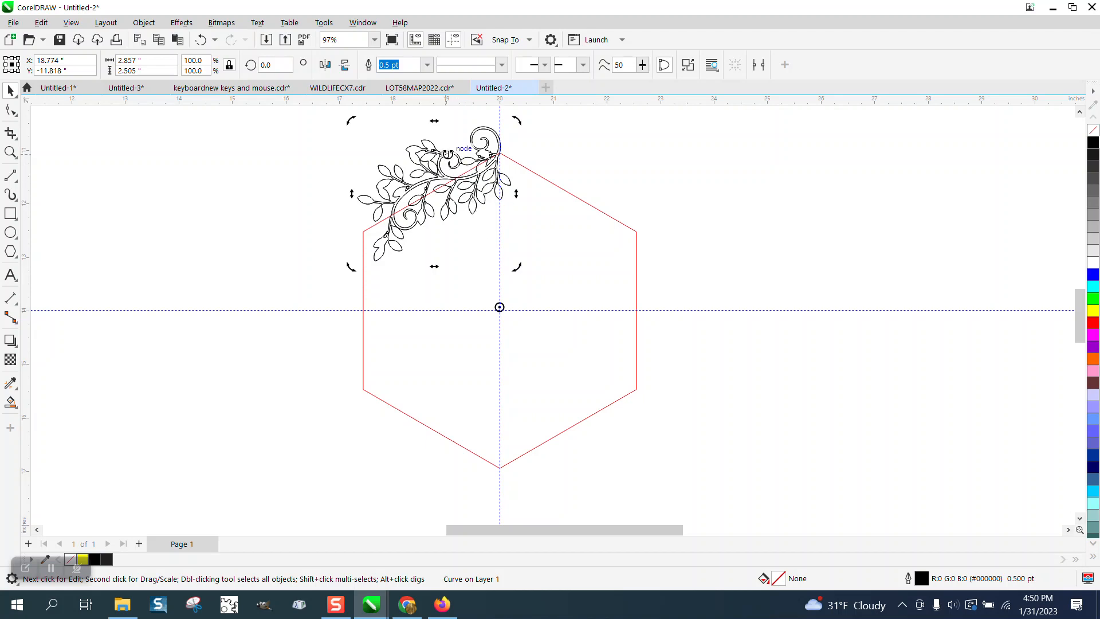
{"action": "left_click", "coordinate": [447, 154]}
{"action": "left_click", "coordinate": [447, 154]}
{"action": "left_click", "coordinate": [269, 64]}
{"action": "type", "text": "60"}
{"action": "key", "text": "Return"}
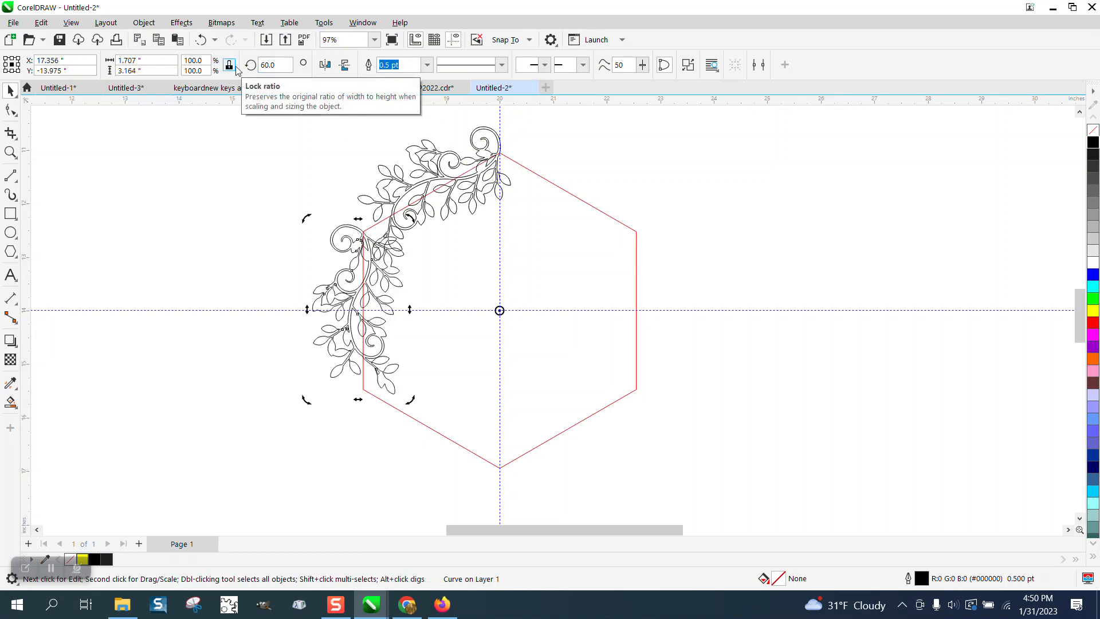
Repeat the 60-degree rotated copy four times to complete the ring of vines around the hexagon.
{"action": "key", "text": "ctrl+r"}
{"action": "key", "text": "ctrl+r"}
{"action": "key", "text": "ctrl+r"}
{"action": "key", "text": "ctrl+r"}
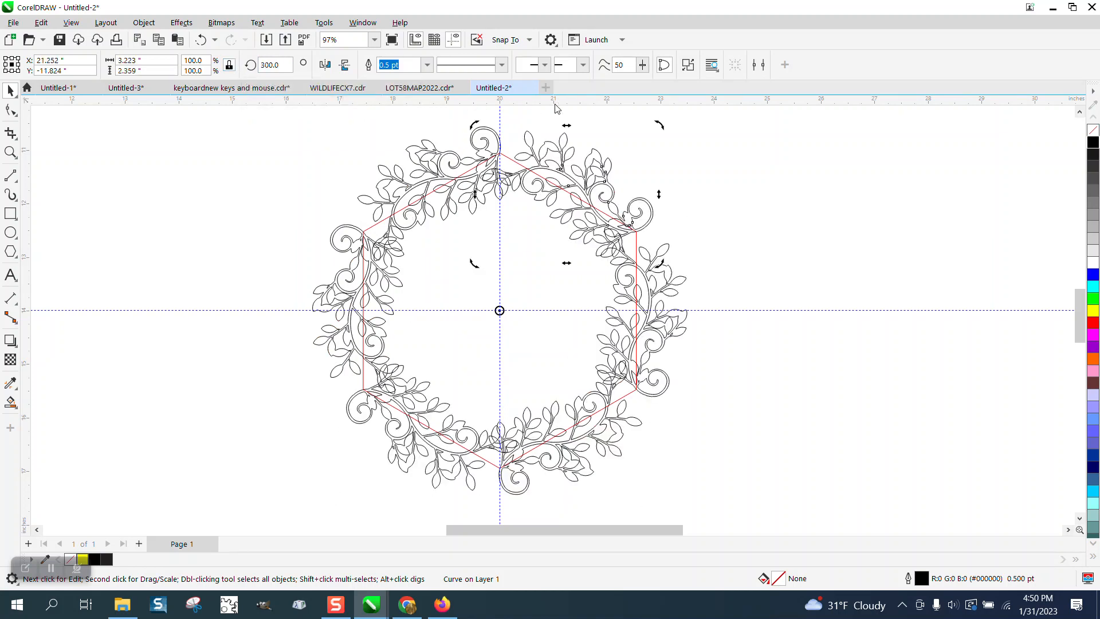
{"action": "left_click", "coordinate": [775, 129]}
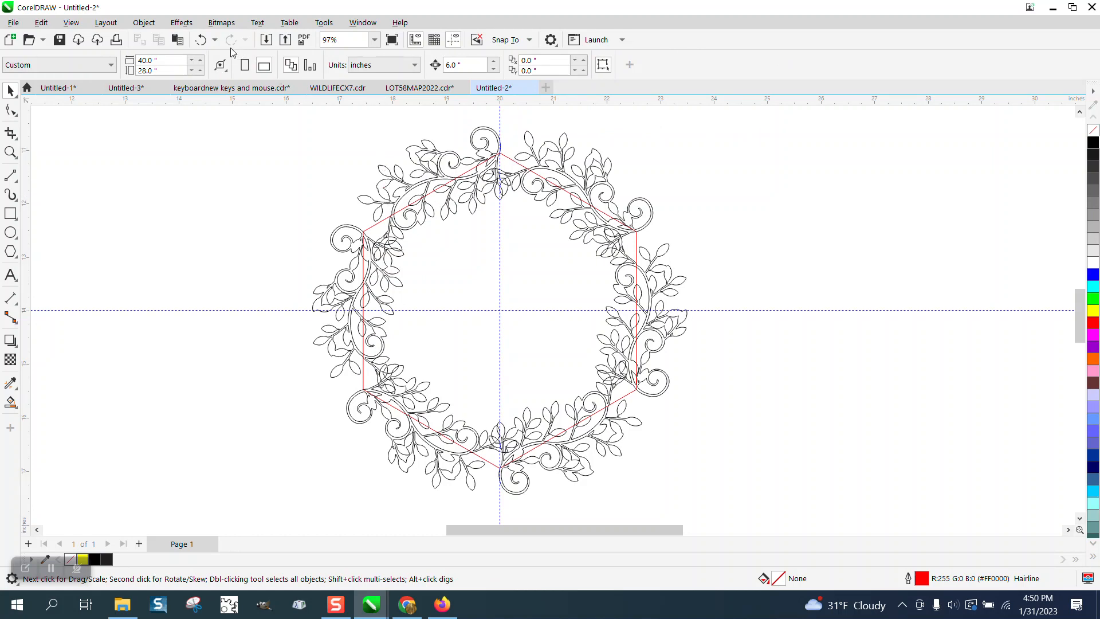
Undo all the rotated vine copies, back to the single half vine on the hexagon's upper-left side.
{"action": "left_click", "coordinate": [202, 41]}
{"action": "left_click", "coordinate": [201, 41]}
{"action": "left_click", "coordinate": [201, 41]}
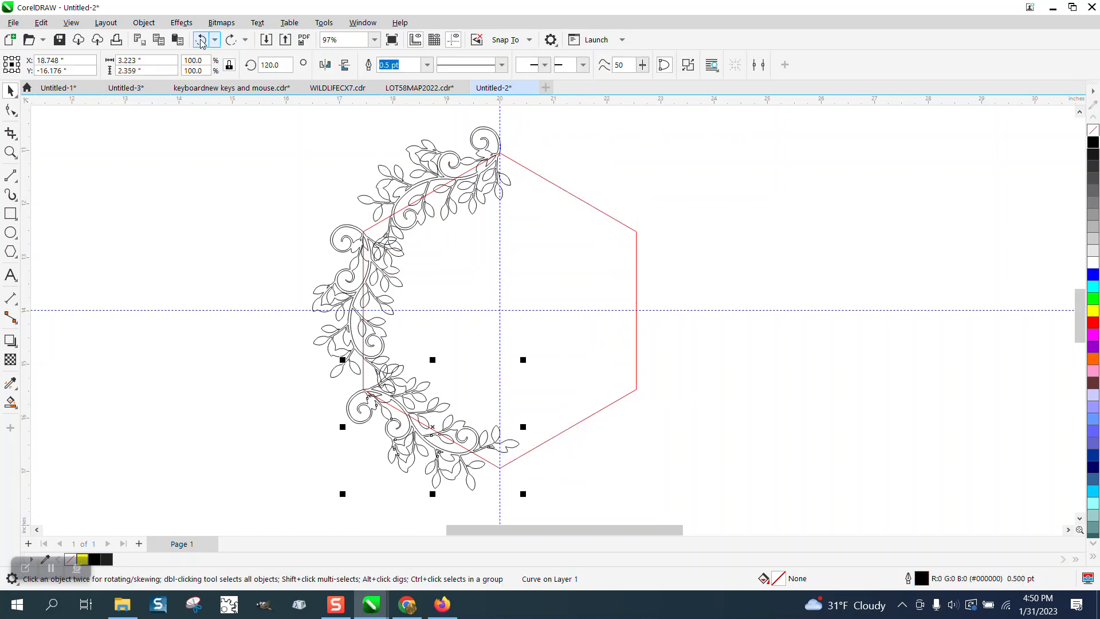
{"action": "left_click", "coordinate": [202, 41]}
{"action": "left_click", "coordinate": [202, 41]}
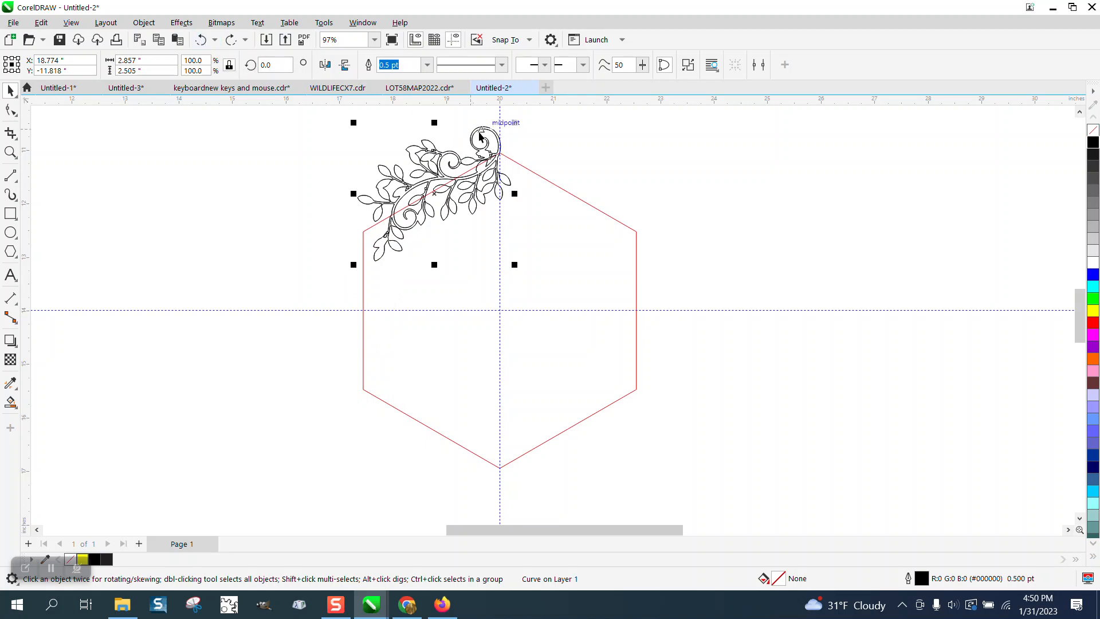
Replace the half vine with a copy shifted slightly left and down, and enlarge it to about 103.6 percent, 2.96 inches wide.
{"action": "left_click", "coordinate": [499, 139]}
{"action": "left_click_drag", "start_coordinate": [497, 140], "coordinate": [490, 143]}
{"action": "left_click", "coordinate": [512, 135]}
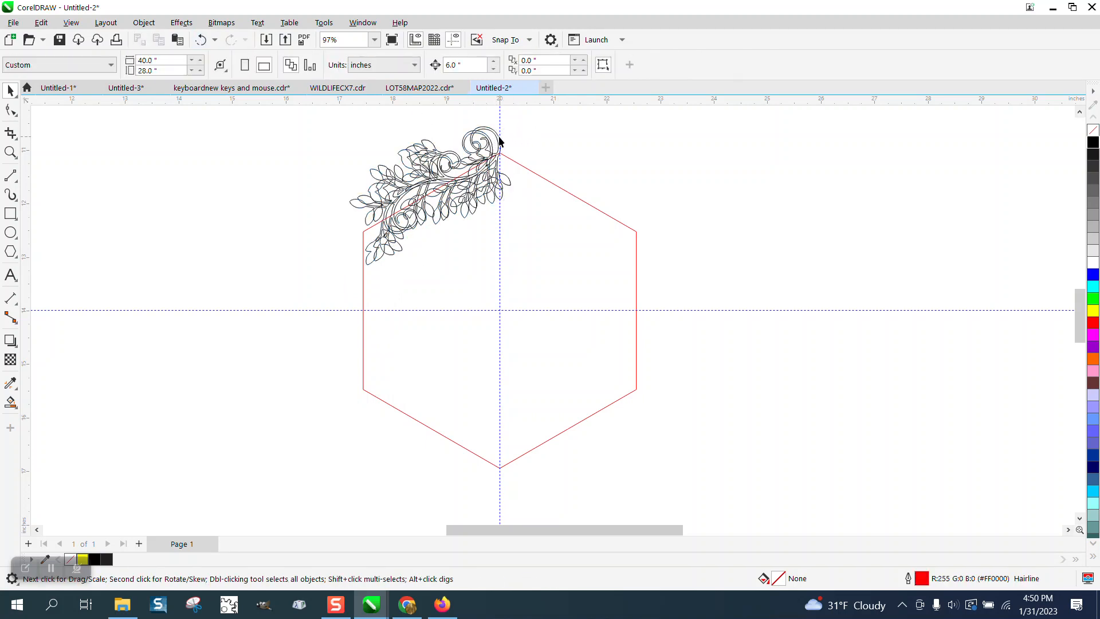
{"action": "left_click", "coordinate": [498, 135]}
{"action": "left_click", "coordinate": [497, 128]}
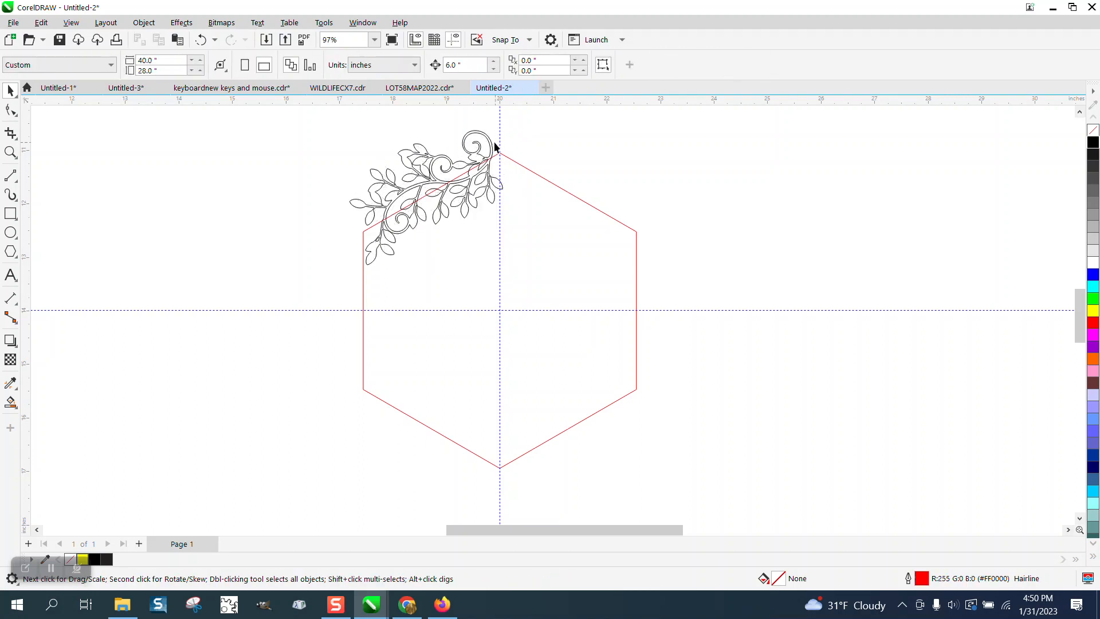
{"action": "left_click", "coordinate": [492, 150]}
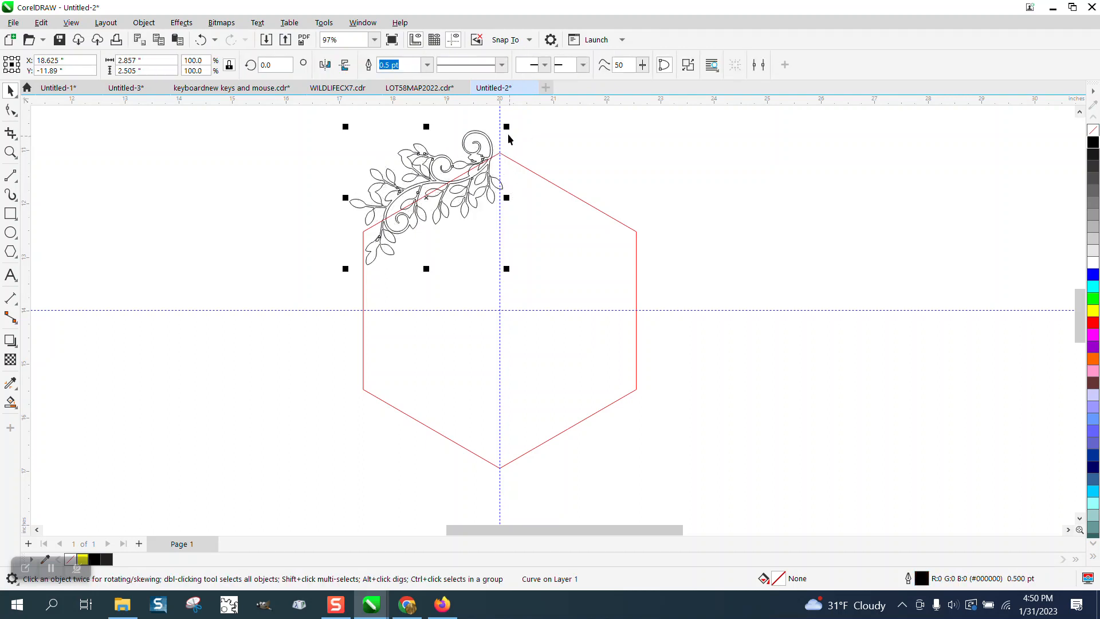
{"action": "left_click_drag", "start_coordinate": [506, 127], "coordinate": [512, 122]}
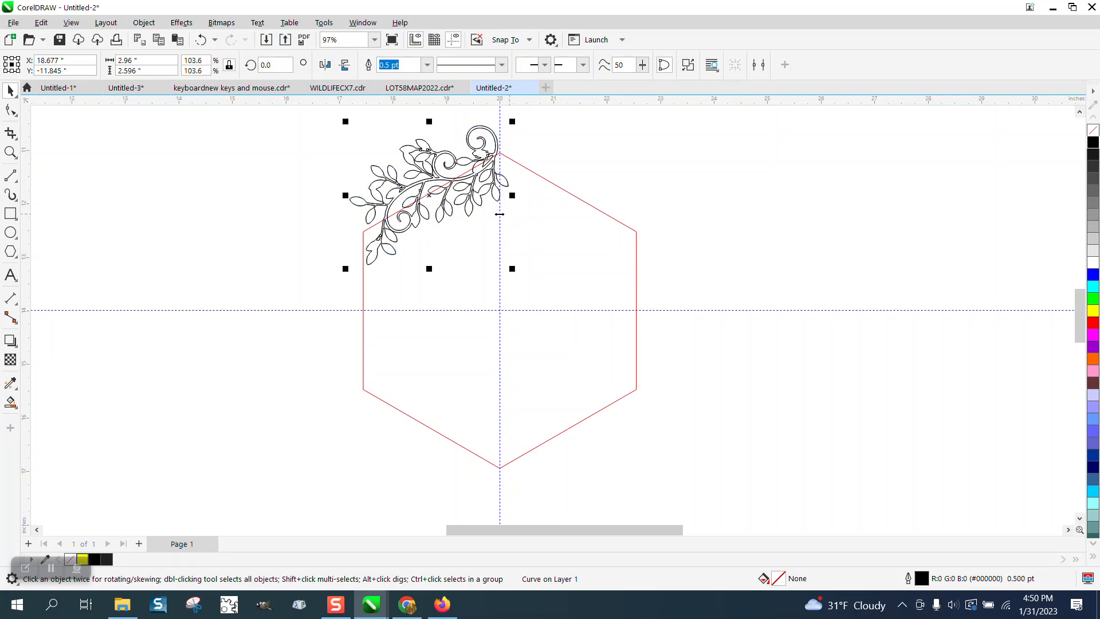
Set the enlarged vine's rotation centre at the guideline intersection and create a copy rotated 60 degrees.
{"action": "left_click", "coordinate": [430, 196]}
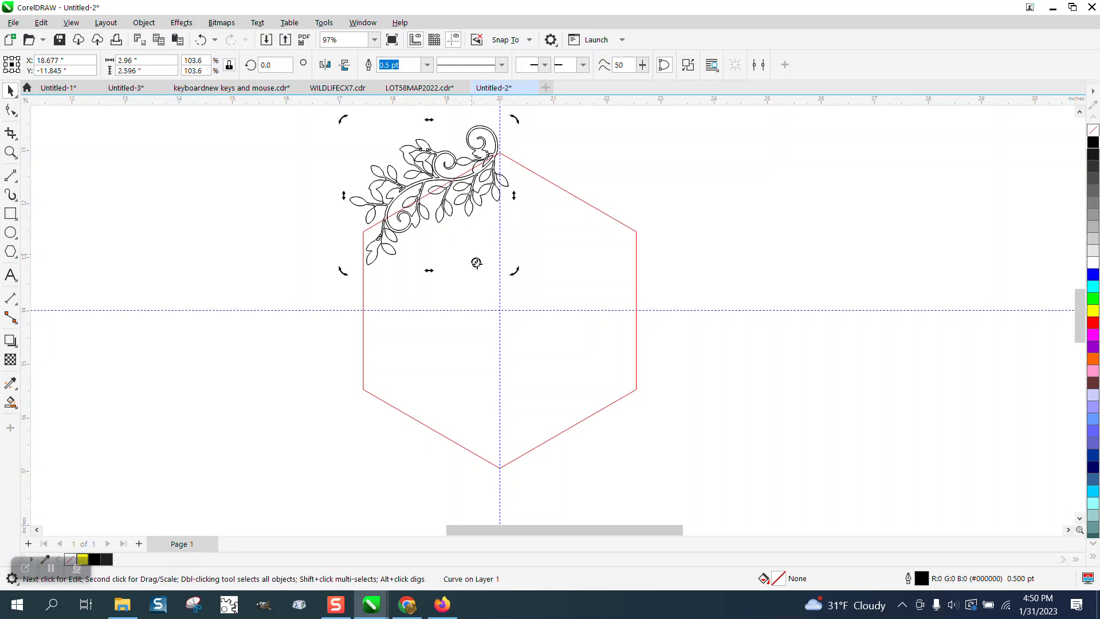
{"action": "left_click_drag", "start_coordinate": [476, 262], "coordinate": [500, 309]}
{"action": "left_click", "coordinate": [435, 167]}
{"action": "left_click", "coordinate": [436, 167]}
{"action": "type", "text": "6"}
Repeat the rotated copy of the enlarged vine four times so that six vines surround the hexagon.
{"action": "key", "text": "ctrl+r"}
{"action": "key", "text": "ctrl+r"}
{"action": "key", "text": "ctrl+r"}
{"action": "key", "text": "ctrl+r"}
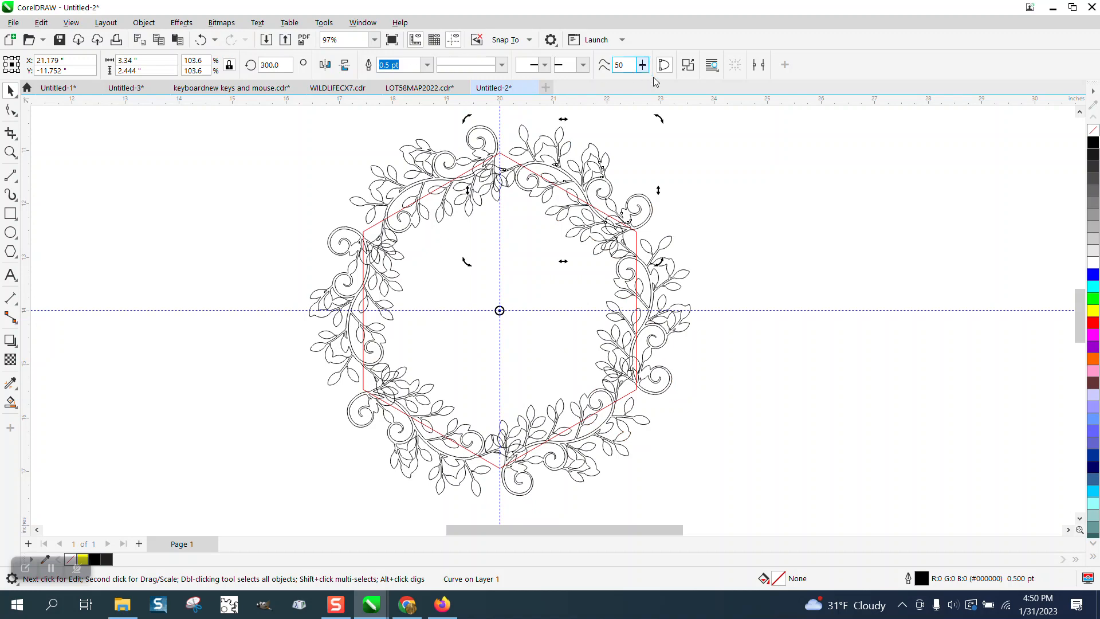
Move the red hexagon 12 inches to the right, clear of the six vines.
{"action": "left_click", "coordinate": [787, 151]}
{"action": "left_click", "coordinate": [637, 239]}
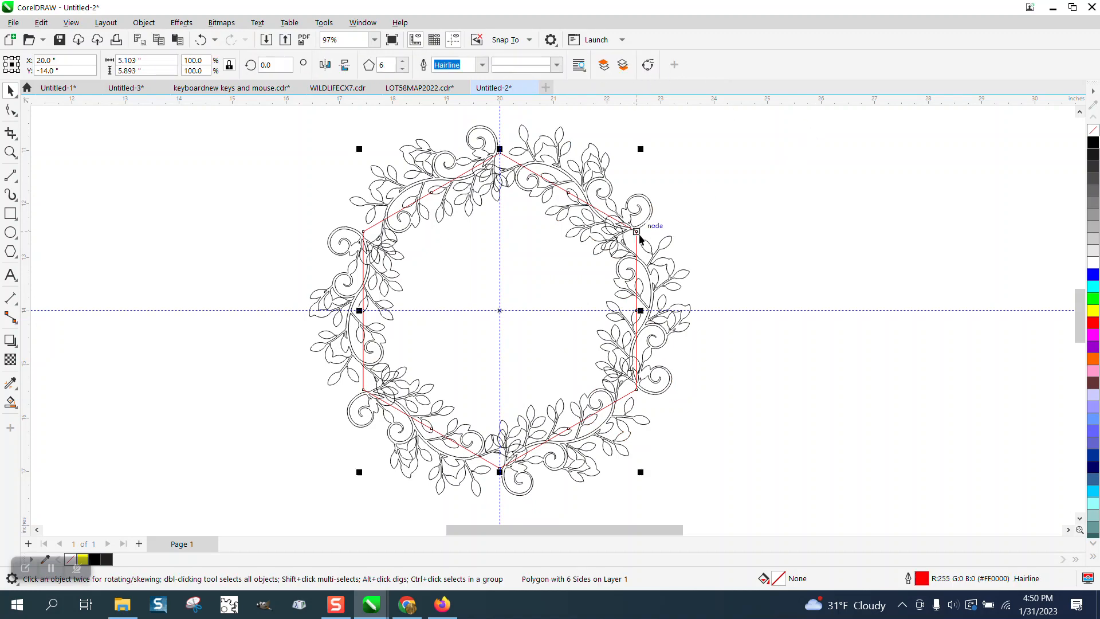
{"action": "key", "text": "Right"}
{"action": "key", "text": "Right"}
{"action": "key", "text": "Right"}
{"action": "key", "text": "Right"}
{"action": "key", "text": "Right"}
{"action": "key", "text": "Right"}
{"action": "key", "text": "Right"}
{"action": "key", "text": "Right"}
{"action": "key", "text": "Right"}
{"action": "key", "text": "Right"}
{"action": "key", "text": "Right"}
{"action": "key", "text": "Right"}
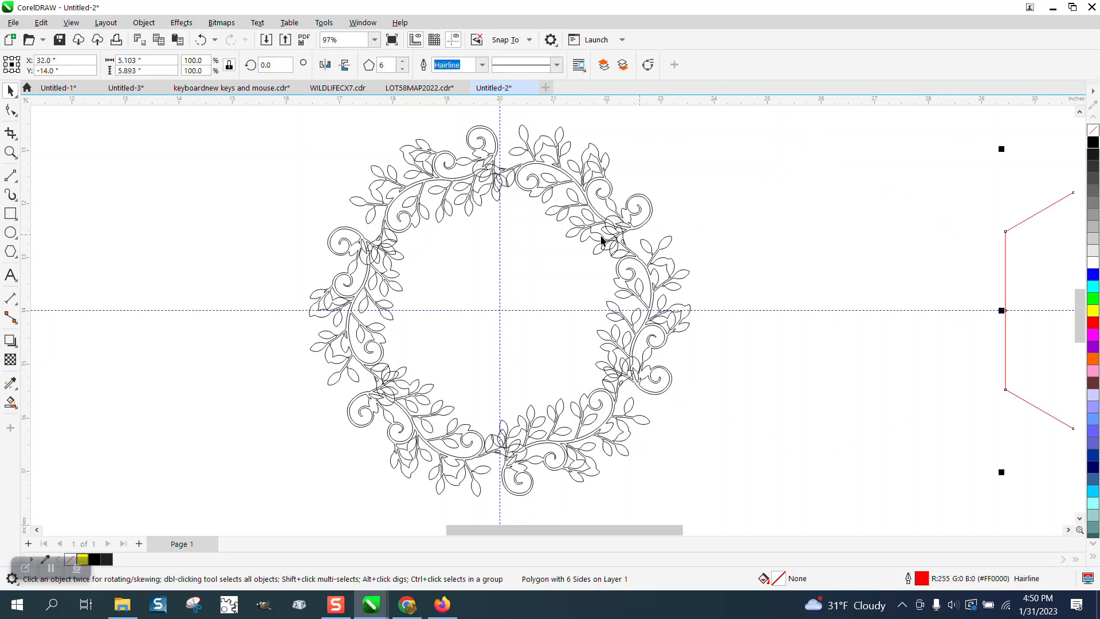
Select all six vines of the wreath and weld them into a single curve.
{"action": "scroll", "coordinate": [582, 236], "scroll_direction": "down", "scroll_amount": 1}
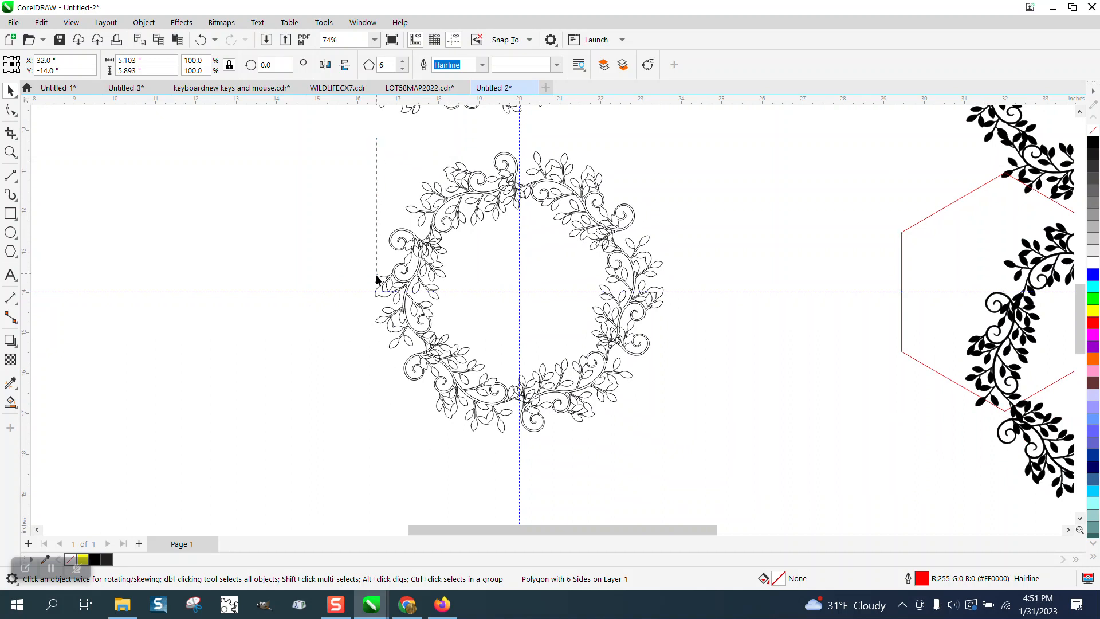
{"action": "left_click", "coordinate": [360, 241]}
{"action": "left_click_drag", "start_coordinate": [348, 146], "coordinate": [694, 432]}
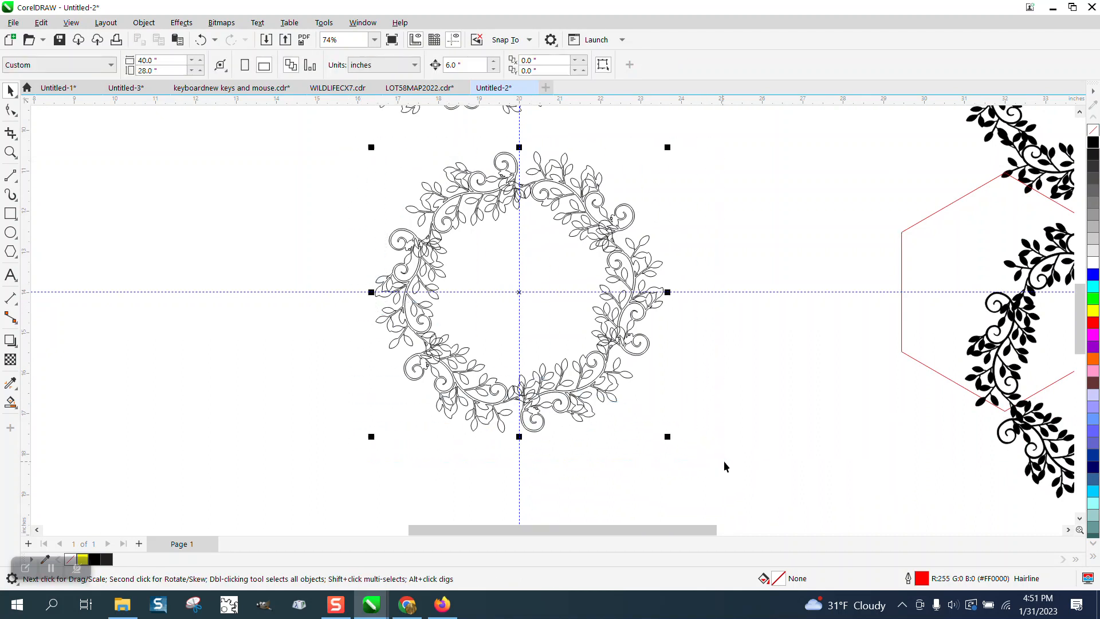
{"action": "left_click", "coordinate": [395, 65]}
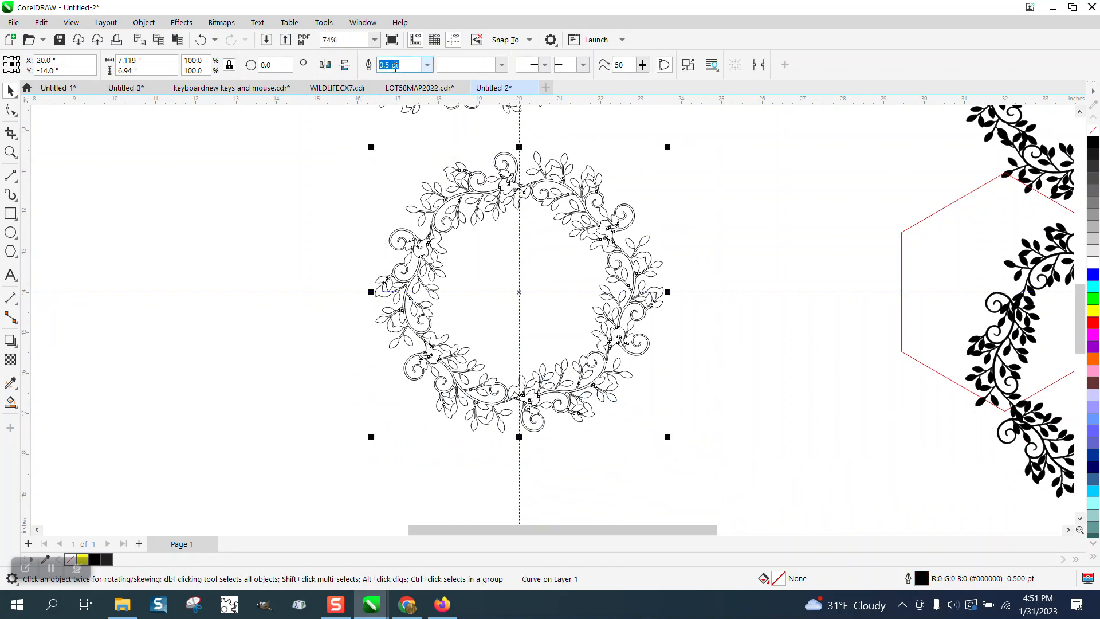
Smart Fill the welded wreath in black with a 0.5 pt outline and move the filled shape about 8.6 inches left of the outline wreath.
{"action": "left_click", "coordinate": [10, 403]}
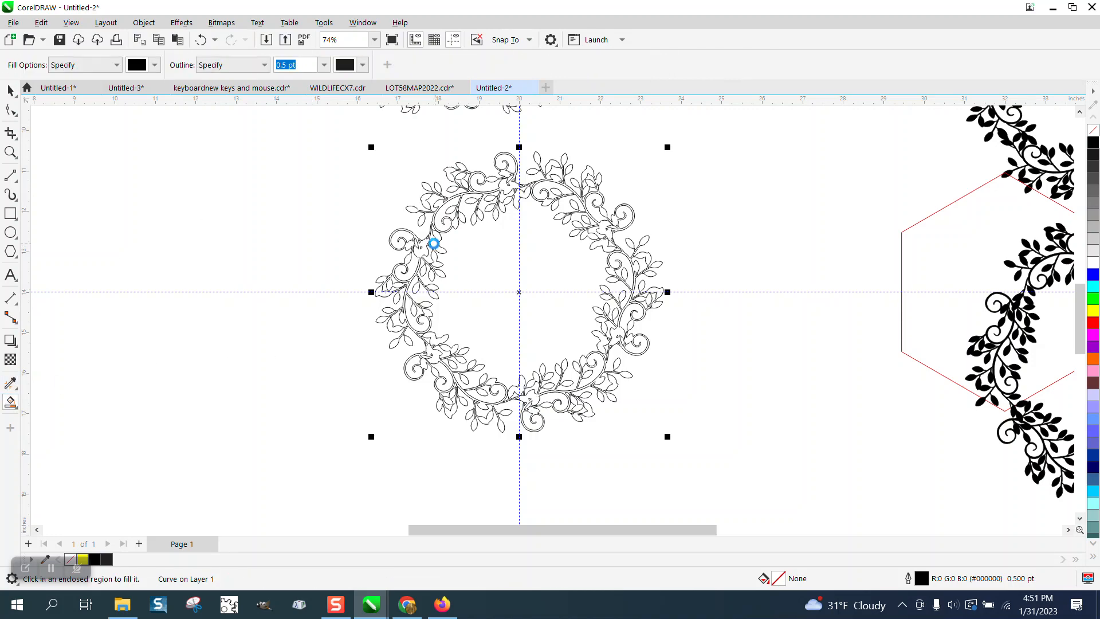
{"action": "left_click", "coordinate": [434, 244]}
{"action": "scroll", "coordinate": [501, 255], "scroll_direction": "down", "scroll_amount": 2}
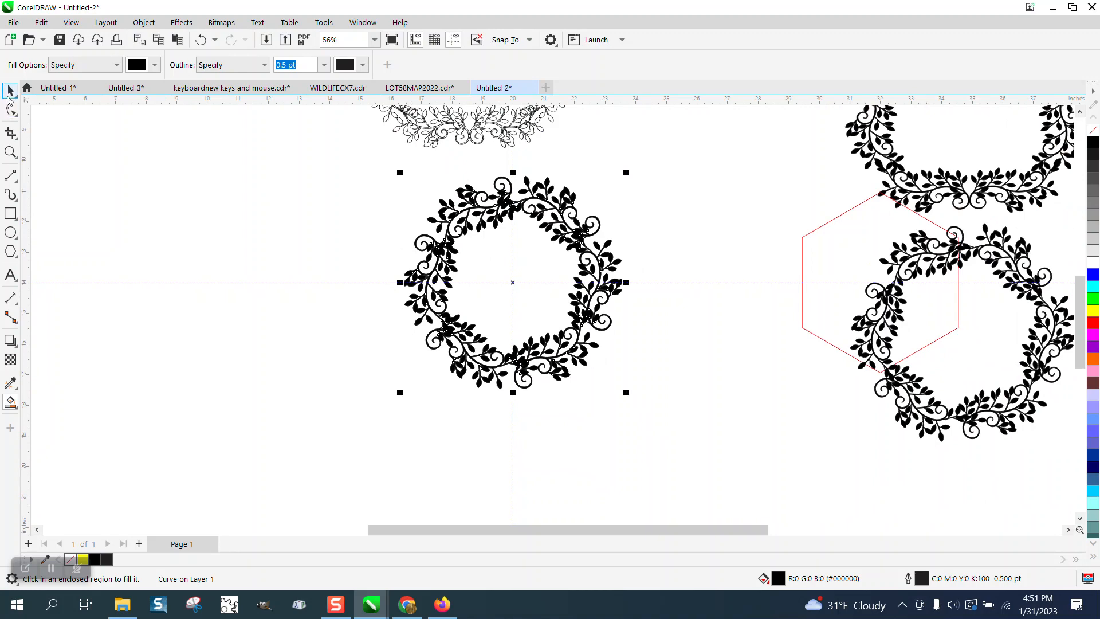
{"action": "key", "text": "space"}
{"action": "left_click_drag", "start_coordinate": [578, 225], "coordinate": [316, 224]}
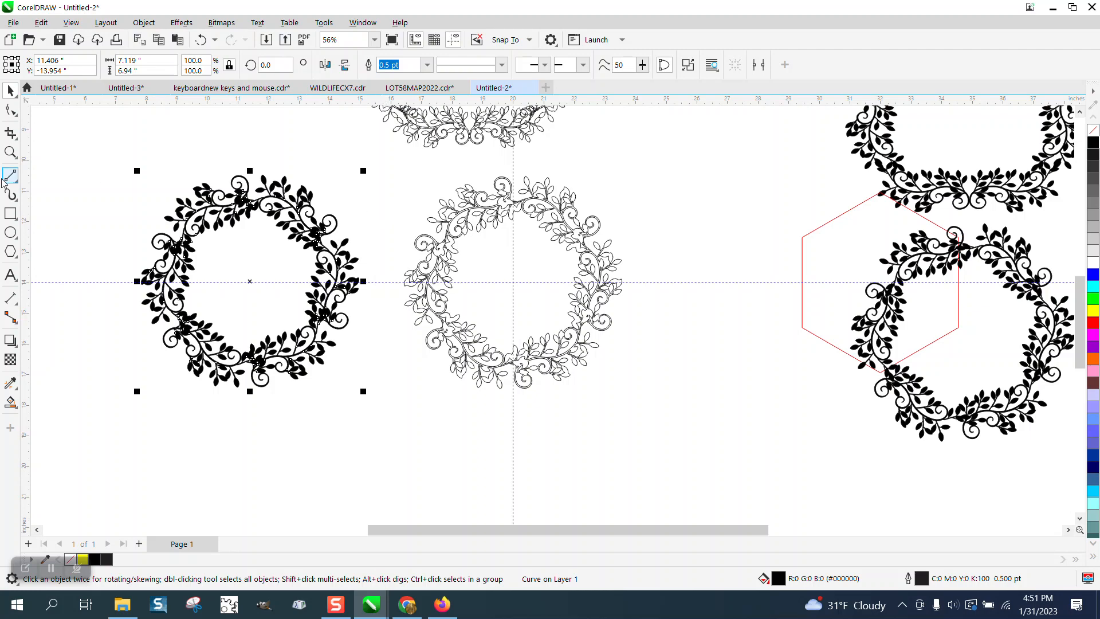
Examine the black filled wreath up close, checking the joins between vines, and compare it with the outline wreath.
{"action": "left_click", "coordinate": [11, 152]}
{"action": "left_click_drag", "start_coordinate": [133, 164], "coordinate": [428, 408]}
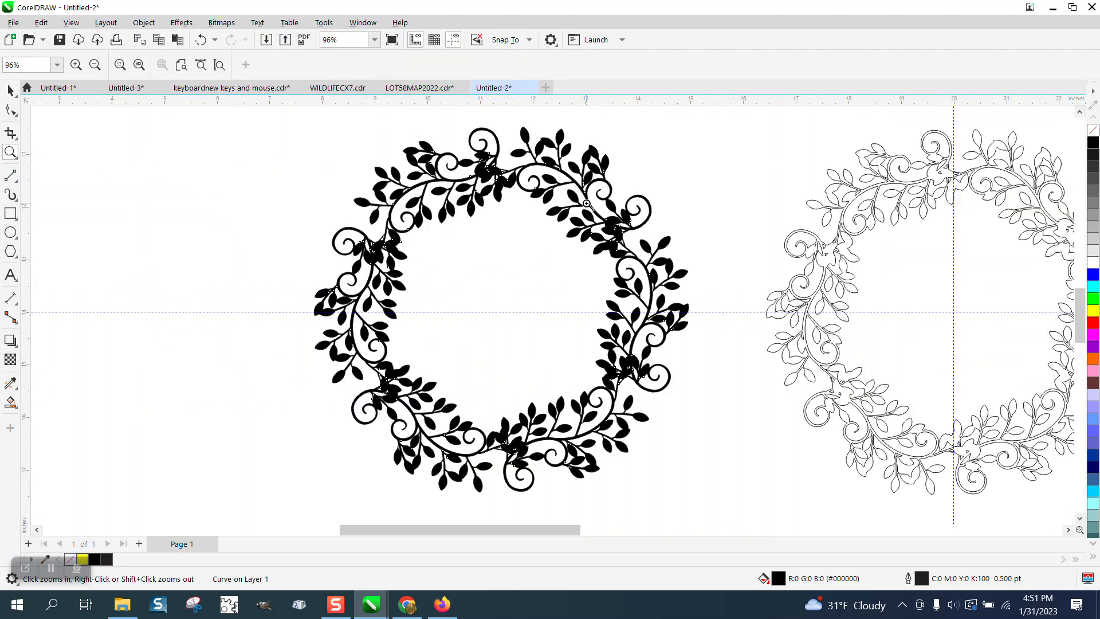
{"action": "left_click_drag", "start_coordinate": [588, 205], "coordinate": [683, 270]}
{"action": "scroll", "coordinate": [437, 257], "scroll_direction": "down", "scroll_amount": 5}
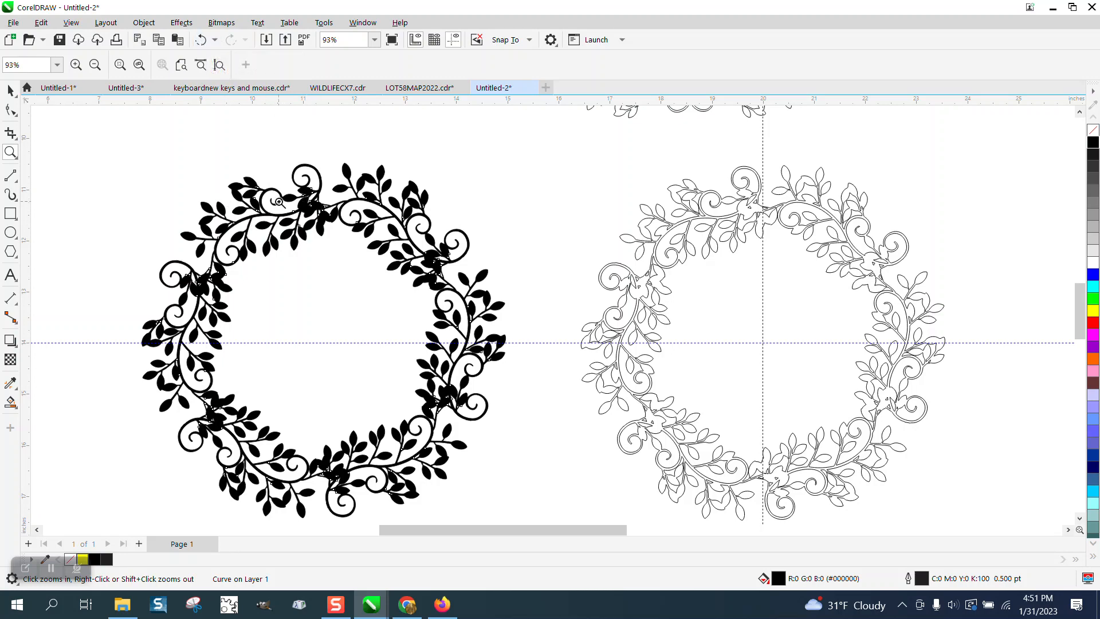
{"action": "scroll", "coordinate": [260, 151], "scroll_direction": "down", "scroll_amount": 1}
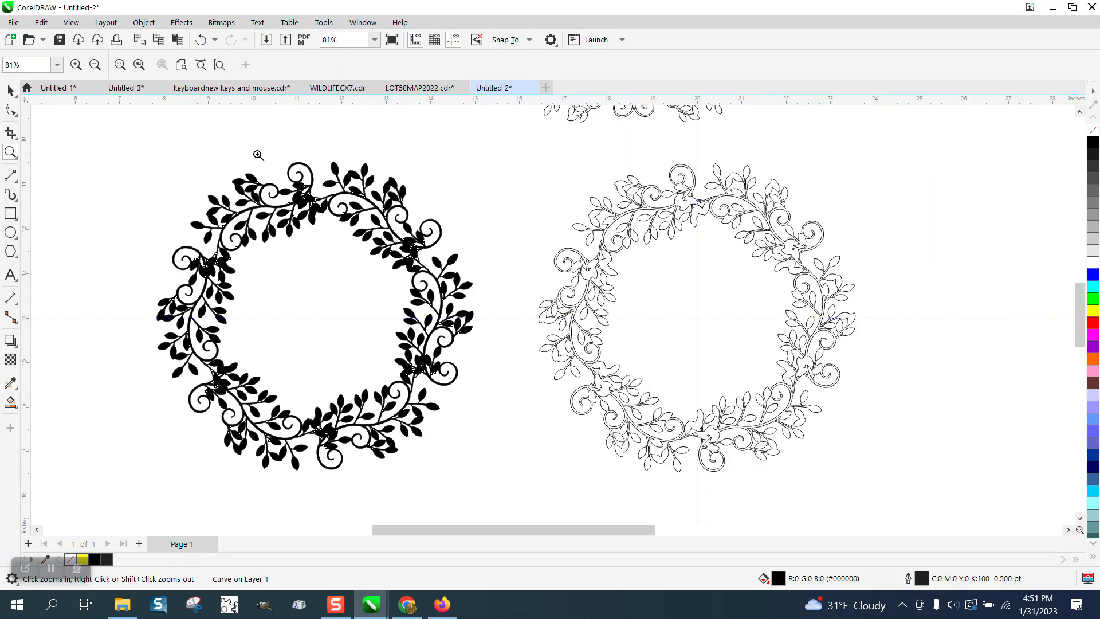